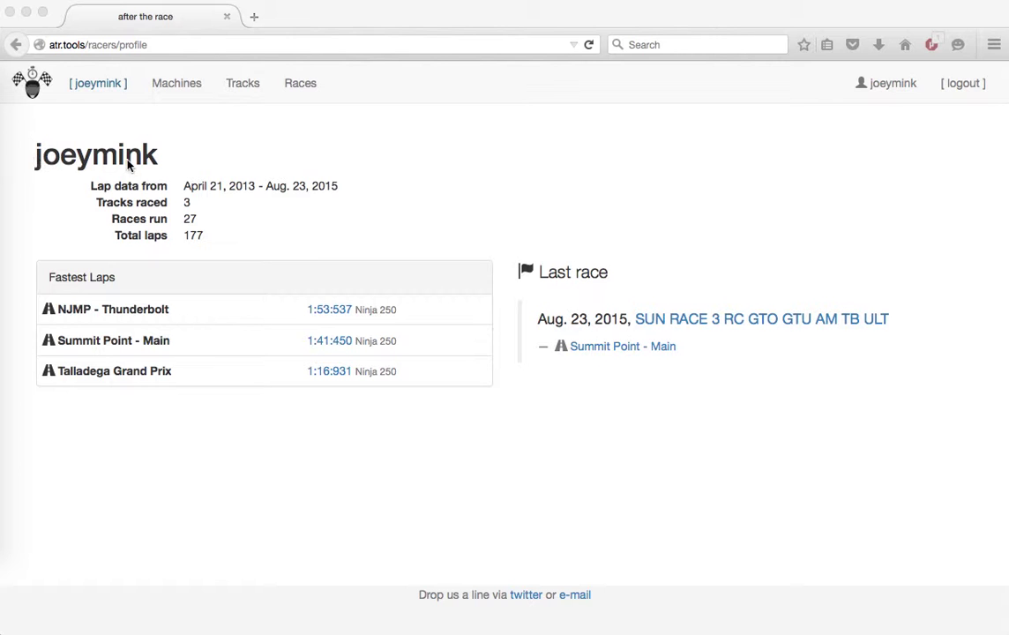
Step: Open the race import page from the races list and review its plain-text lap import instructions
{"action": "left_click", "coordinate": [303, 88]}
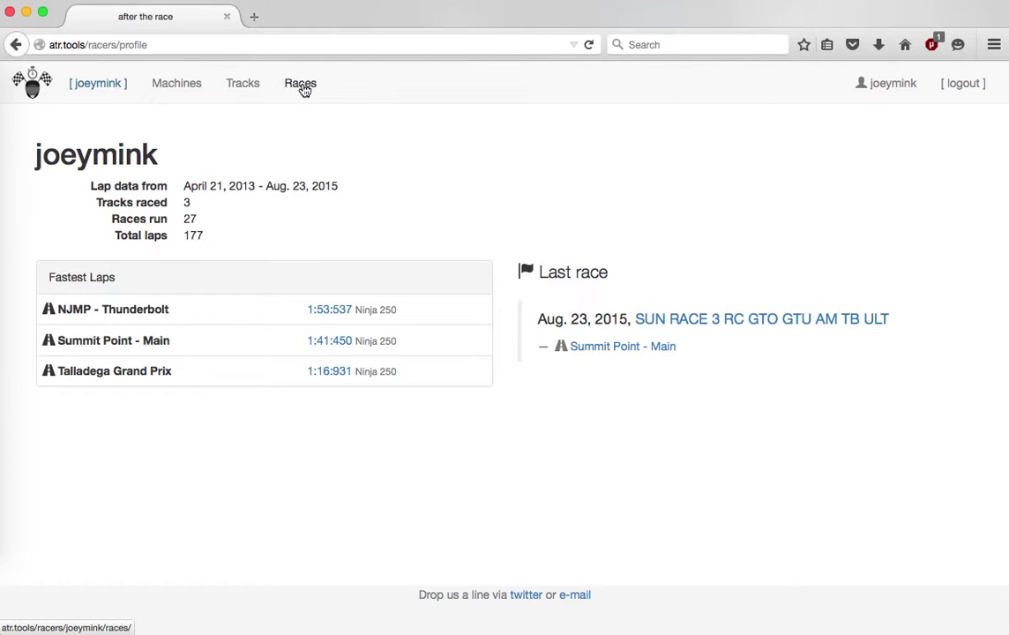
{"action": "left_click", "coordinate": [304, 88]}
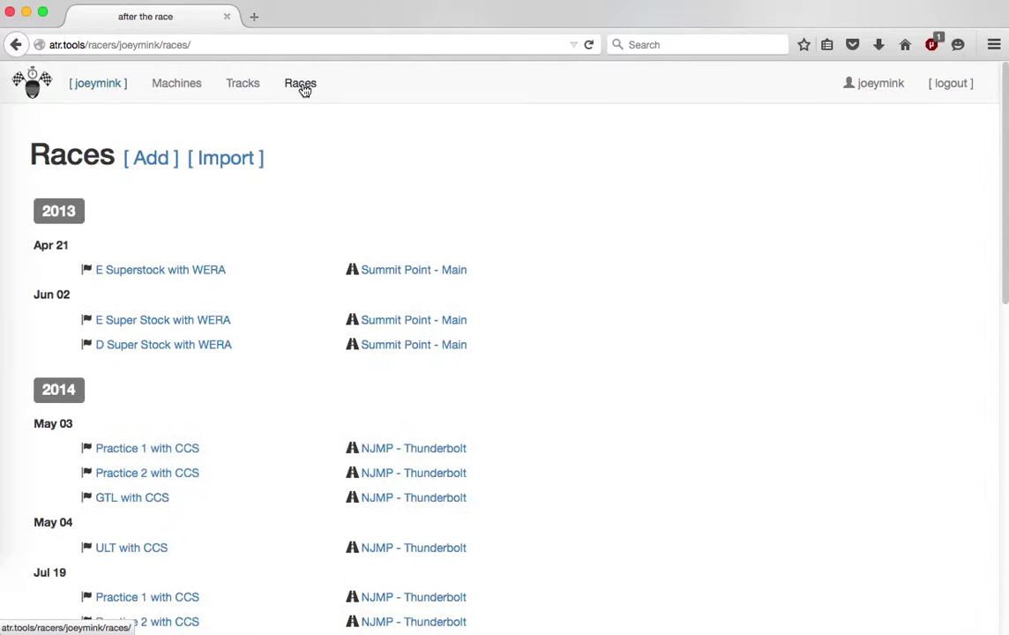
{"action": "left_click", "coordinate": [229, 166]}
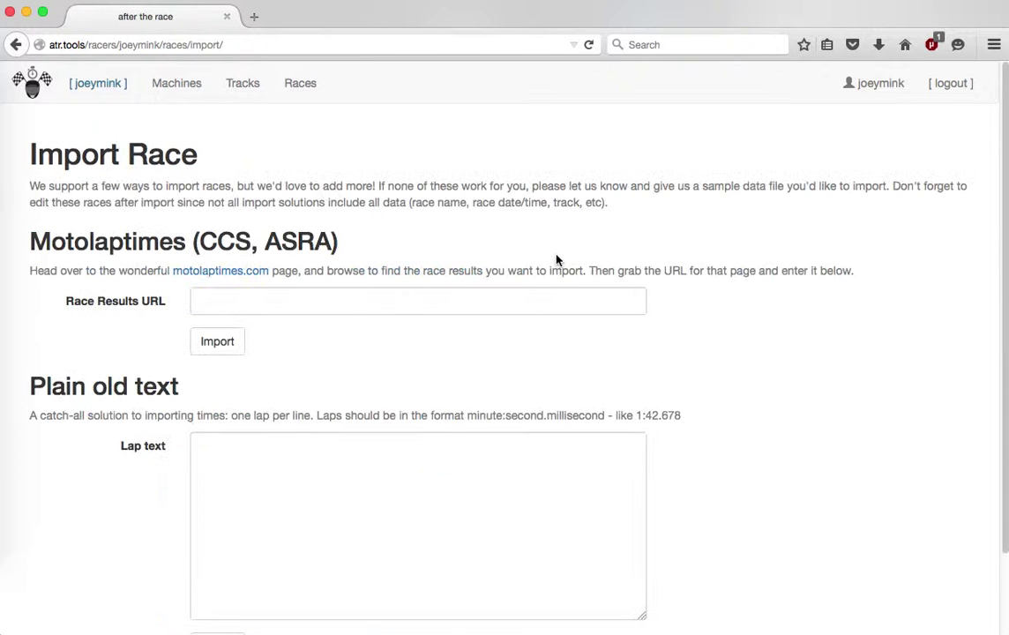
{"action": "scroll", "coordinate": [721, 321], "scroll_direction": "down", "scroll_amount": 2}
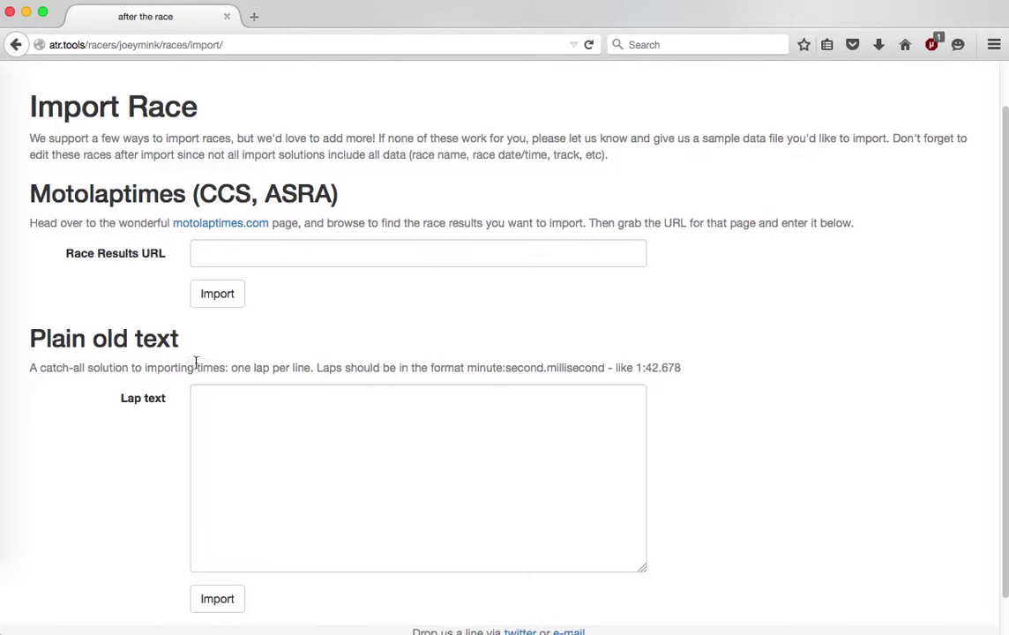
{"action": "left_click_drag", "start_coordinate": [27, 341], "coordinate": [758, 351]}
{"action": "left_click", "coordinate": [680, 328]}
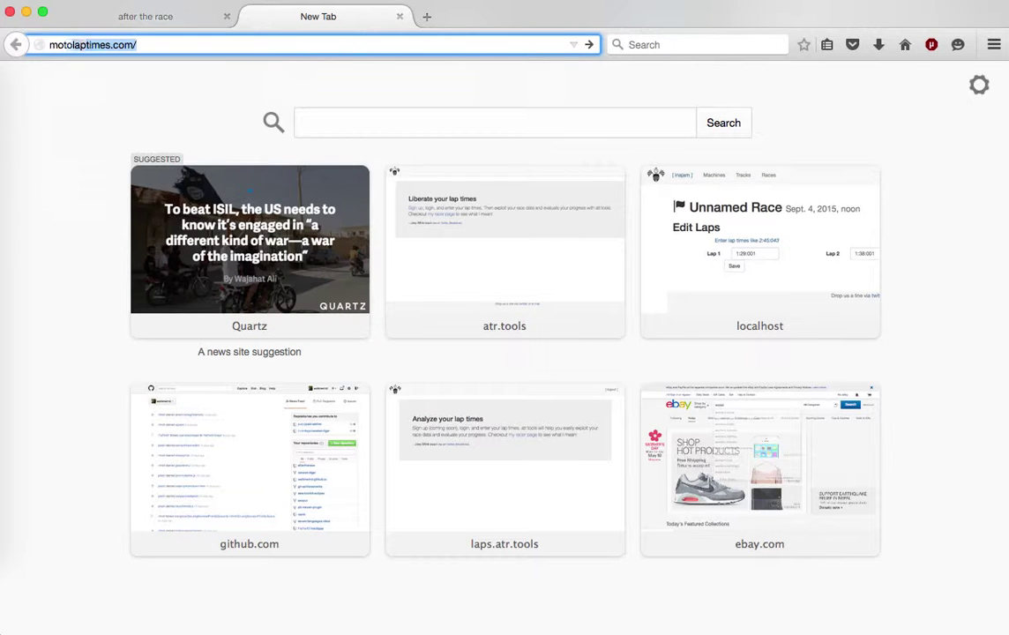
Step: Load motolaptimes.com in a new tab and open the lap times for the August 22-23 Summit Point Raceway event
{"action": "type", "text": "imes.com"}
{"action": "key", "text": "Return"}
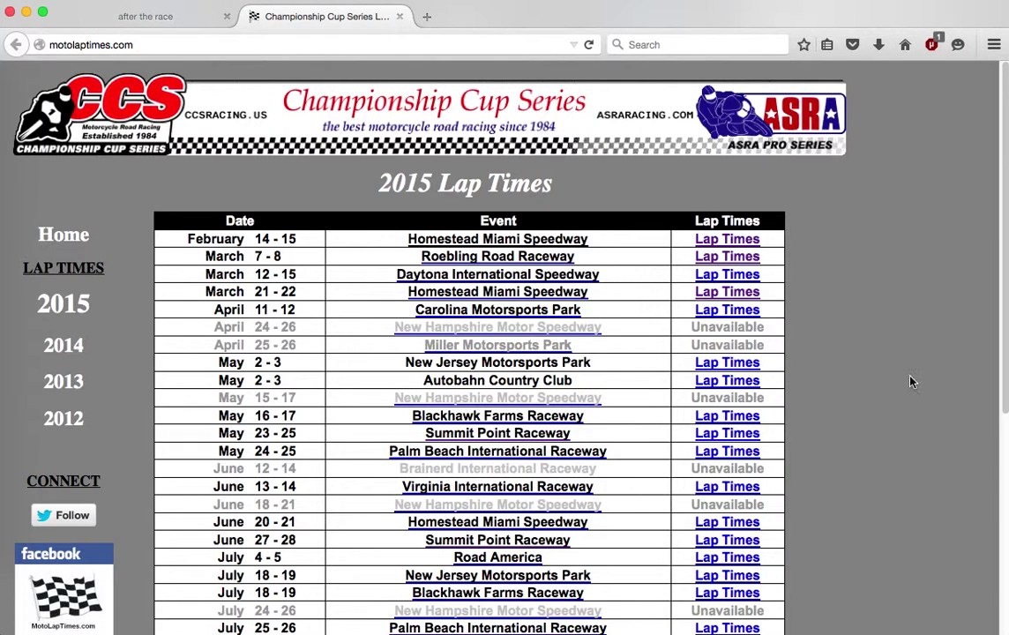
{"action": "scroll", "coordinate": [912, 381], "scroll_direction": "down", "scroll_amount": 5}
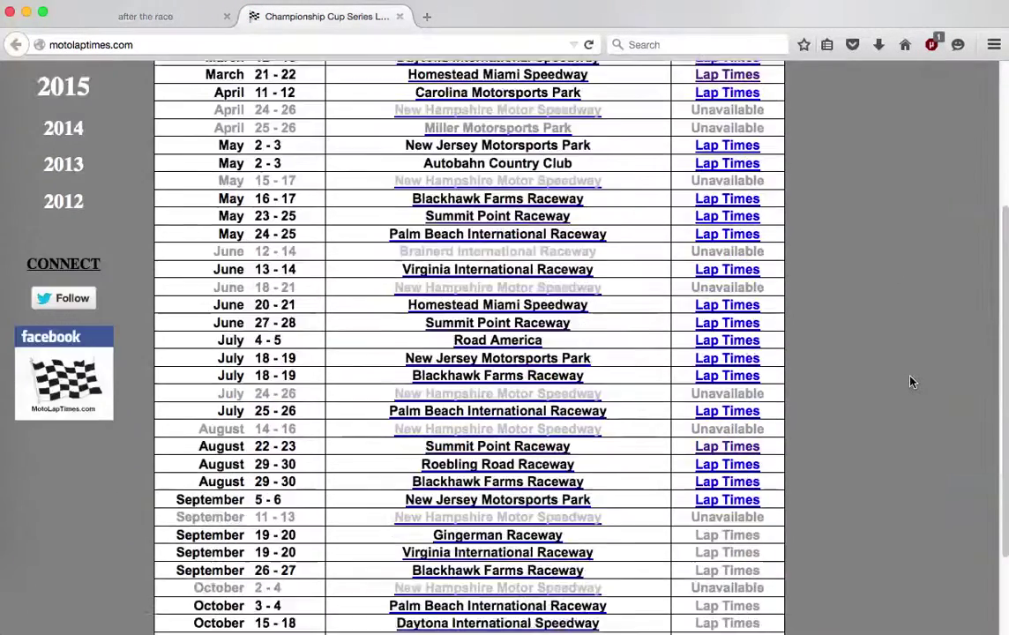
{"action": "scroll", "coordinate": [912, 381], "scroll_direction": "down", "scroll_amount": 2}
{"action": "scroll", "coordinate": [870, 365], "scroll_direction": "up", "scroll_amount": 2}
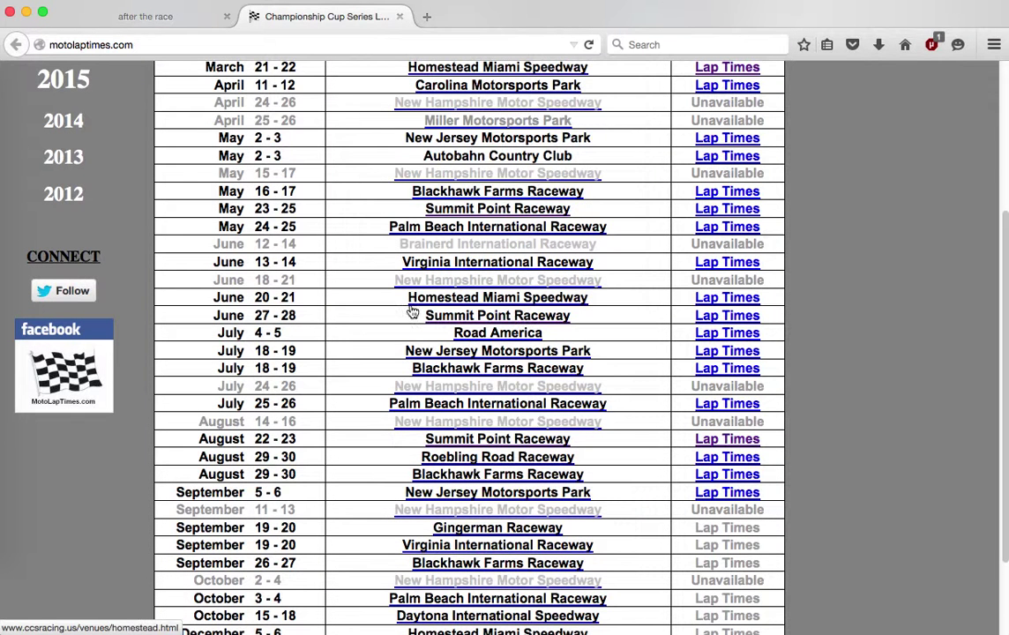
{"action": "scroll", "coordinate": [355, 318], "scroll_direction": "down", "scroll_amount": 1}
{"action": "scroll", "coordinate": [355, 317], "scroll_direction": "down", "scroll_amount": 1}
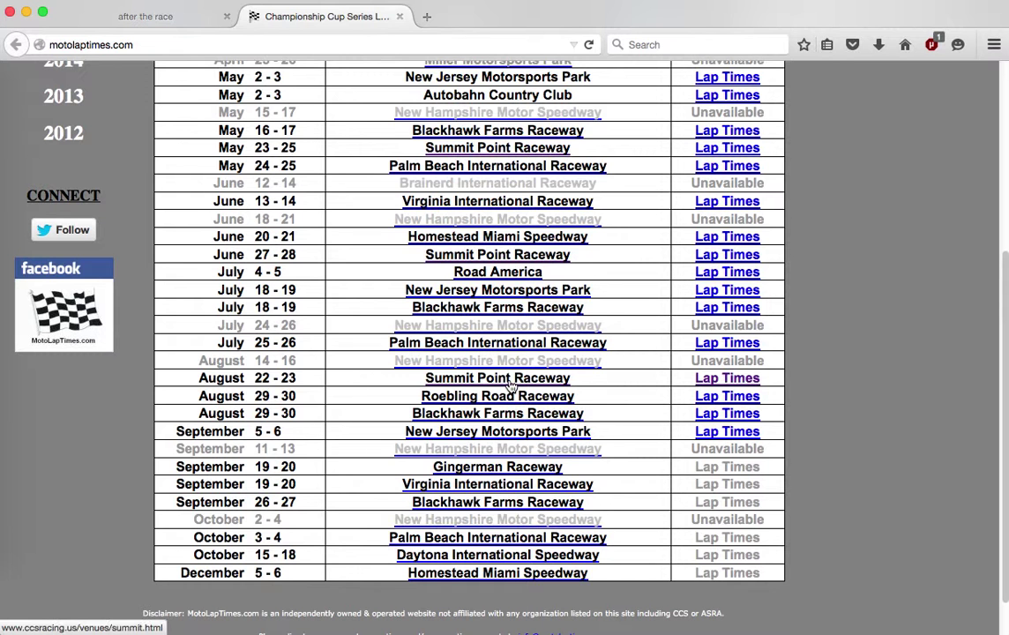
{"action": "left_click", "coordinate": [729, 380]}
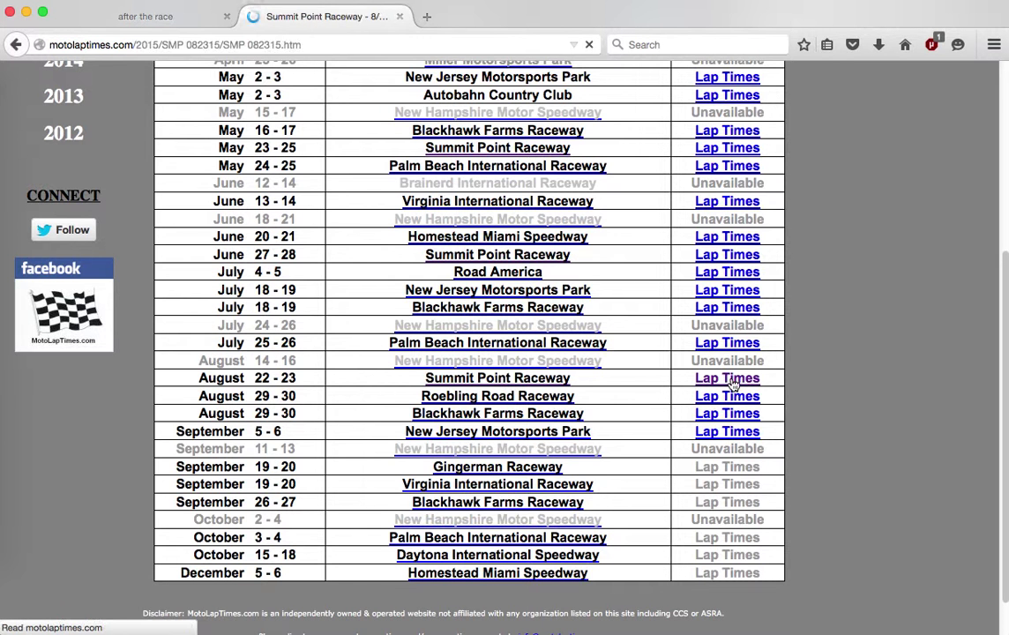
Step: Search the event page for "Team" and open the Sunday 8/23 ASRA Team Challenge lap times
{"action": "scroll", "coordinate": [688, 408], "scroll_direction": "down", "scroll_amount": 8}
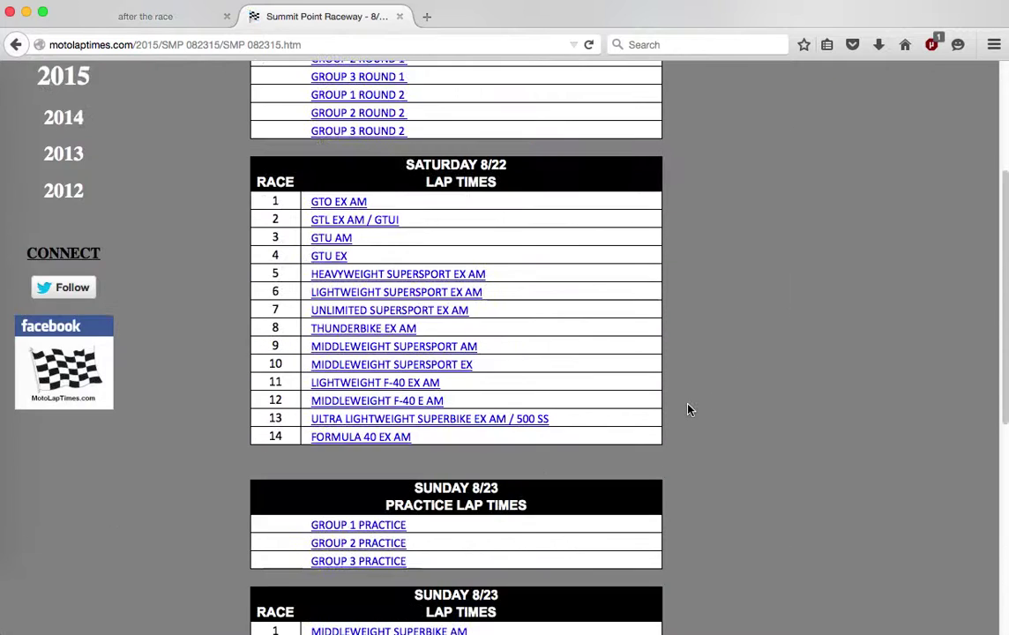
{"action": "key", "text": "super+f"}
{"action": "type", "text": "Team"}
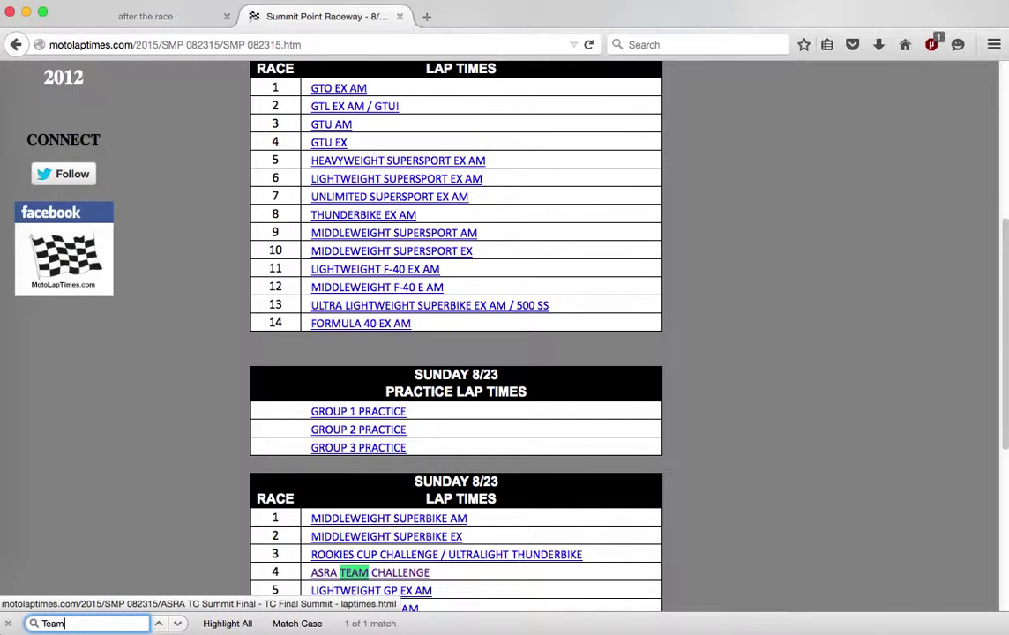
{"action": "scroll", "coordinate": [609, 449], "scroll_direction": "down", "scroll_amount": 6}
{"action": "left_click", "coordinate": [399, 329]}
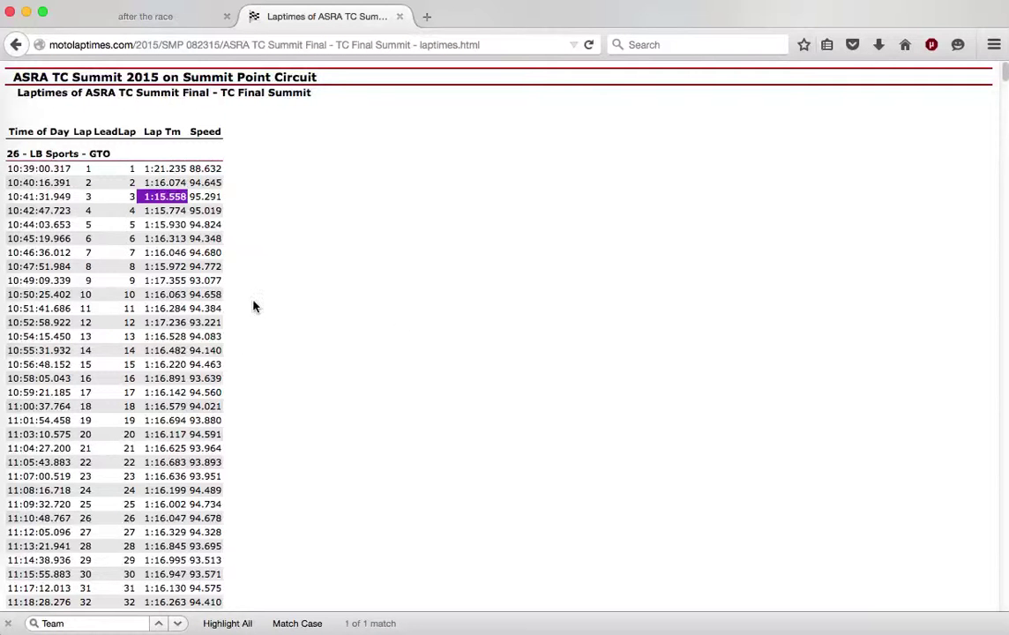
Step: Try to locate racer 76's lap table by searching the page for "76"
{"action": "scroll", "coordinate": [353, 380], "scroll_direction": "down", "scroll_amount": 1}
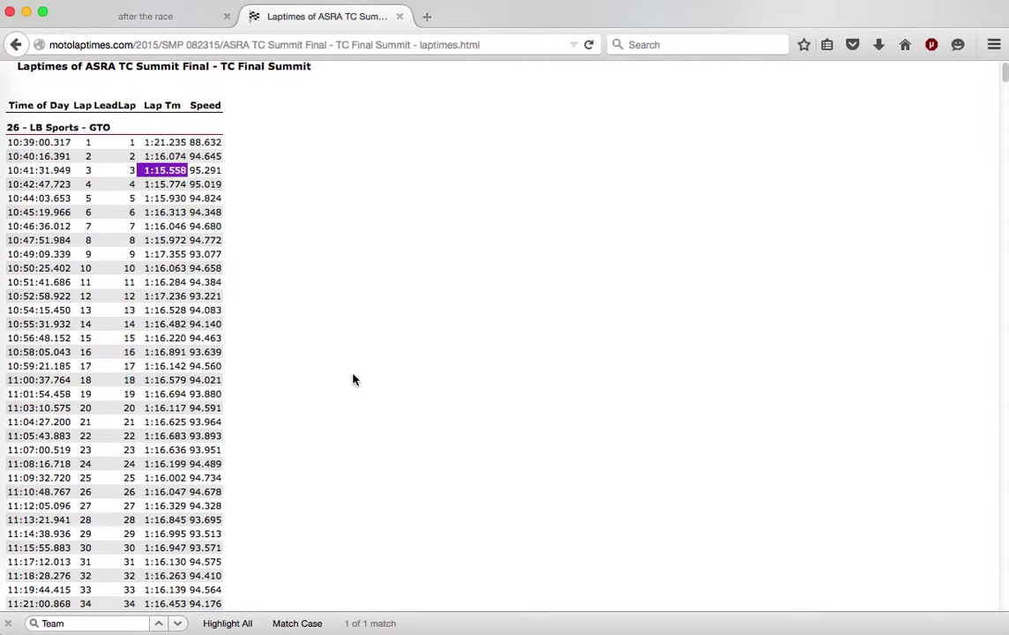
{"action": "key", "text": "ctrl+f"}
{"action": "type", "text": "76"}
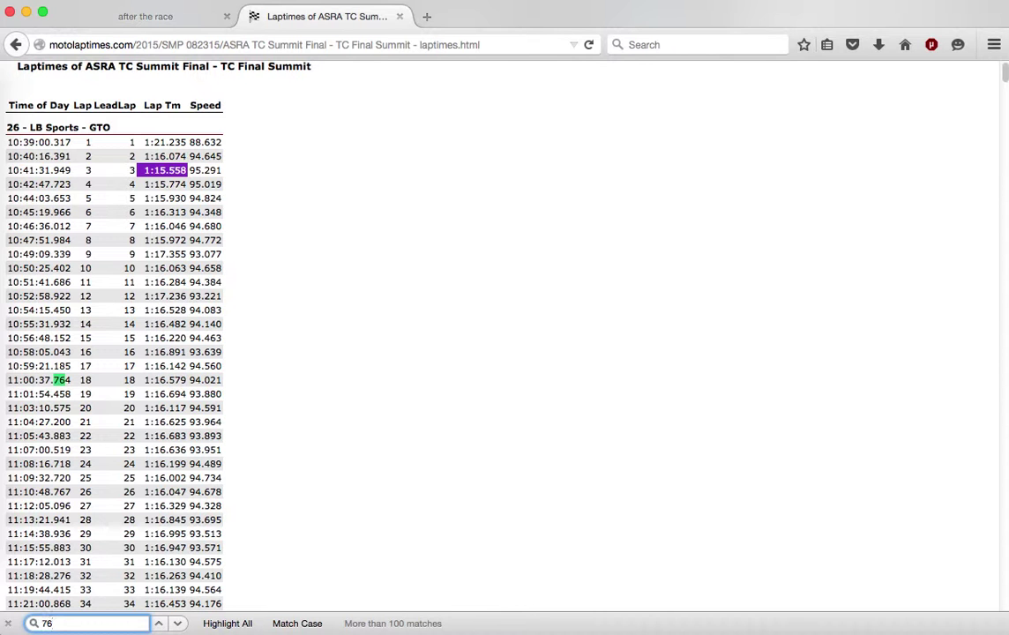
{"action": "key", "text": "Return"}
{"action": "key", "text": "Return"}
{"action": "key", "text": "Return"}
{"action": "key", "text": "Return"}
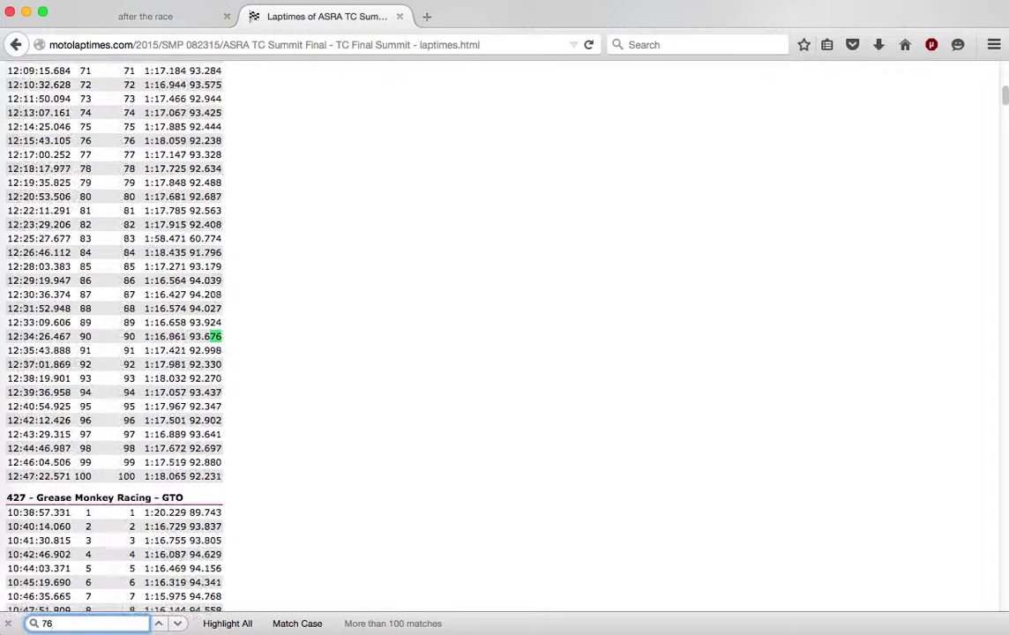
{"action": "key", "text": "Return"}
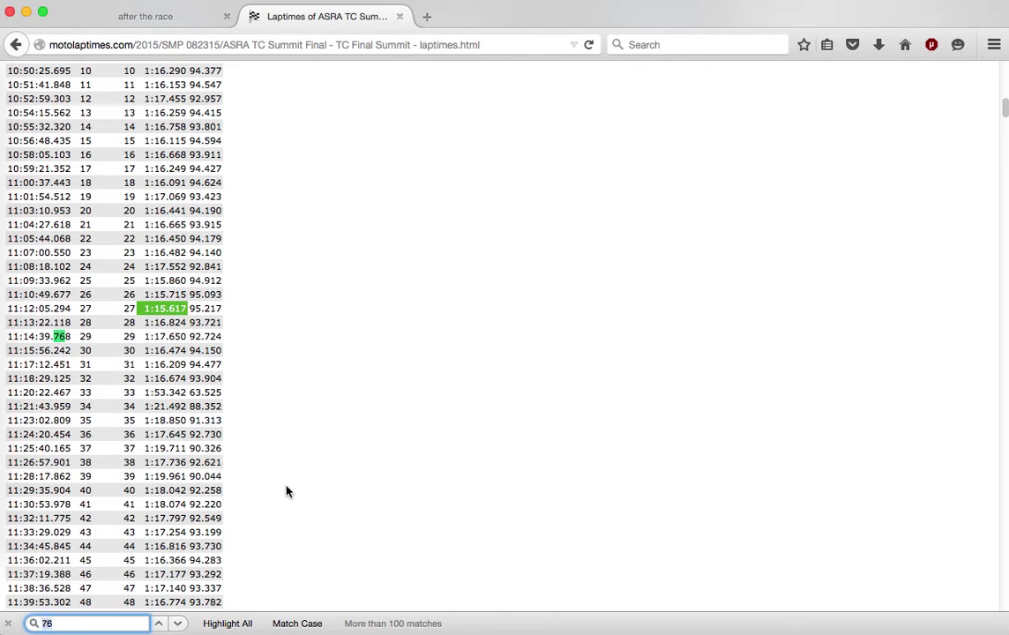
Step: Search the page for "LWT" and copy all lap rows of the LWT Racer #76 - GTL table
{"action": "type", "text": "LWT"}
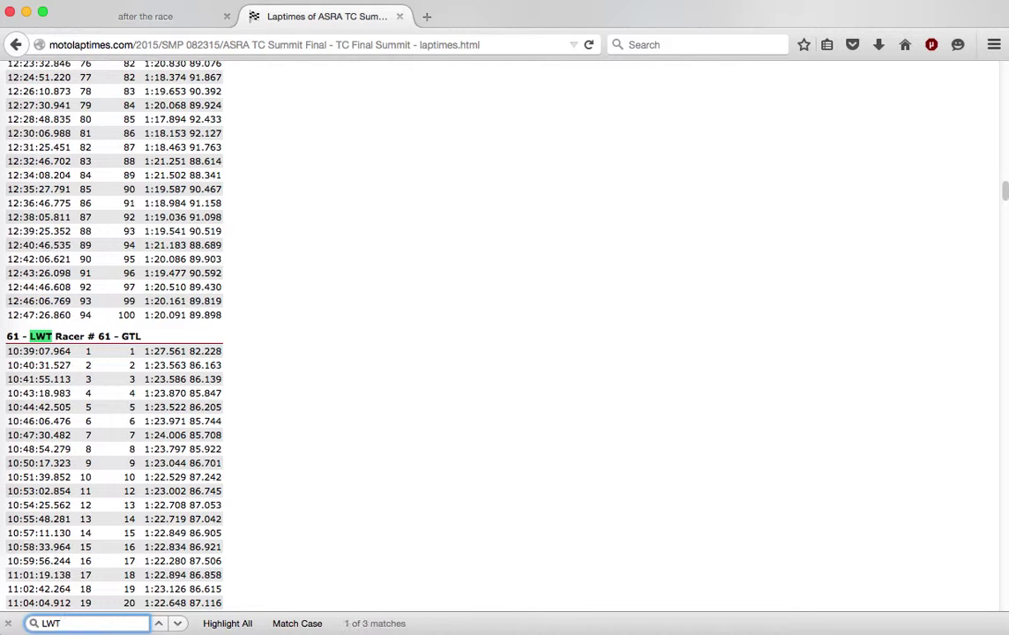
{"action": "key", "text": "Return"}
{"action": "key", "text": "Return"}
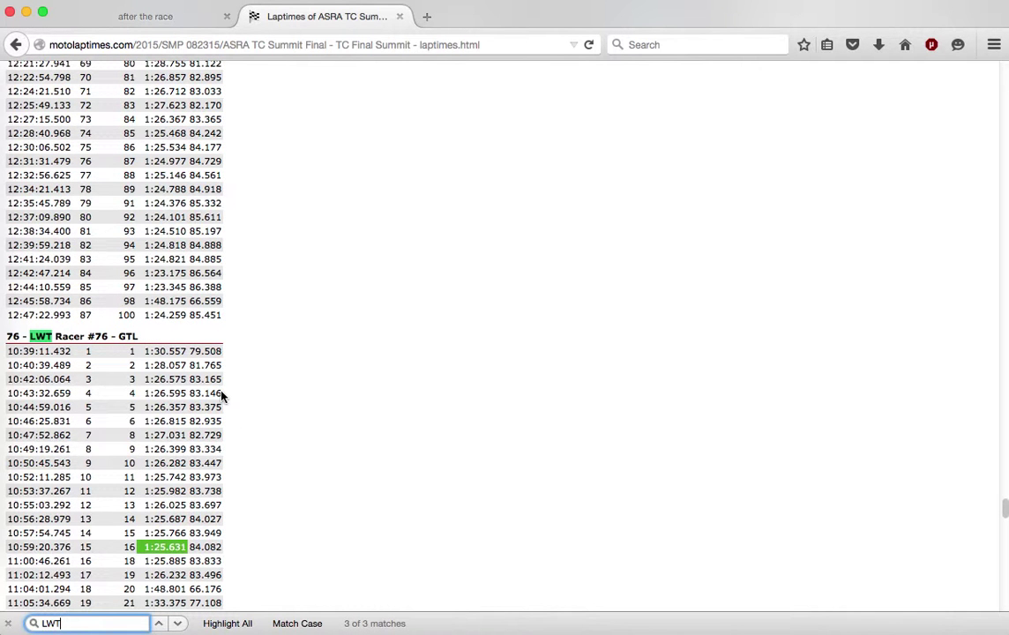
{"action": "scroll", "coordinate": [256, 344], "scroll_direction": "down", "scroll_amount": 2}
{"action": "left_click", "coordinate": [81, 311]}
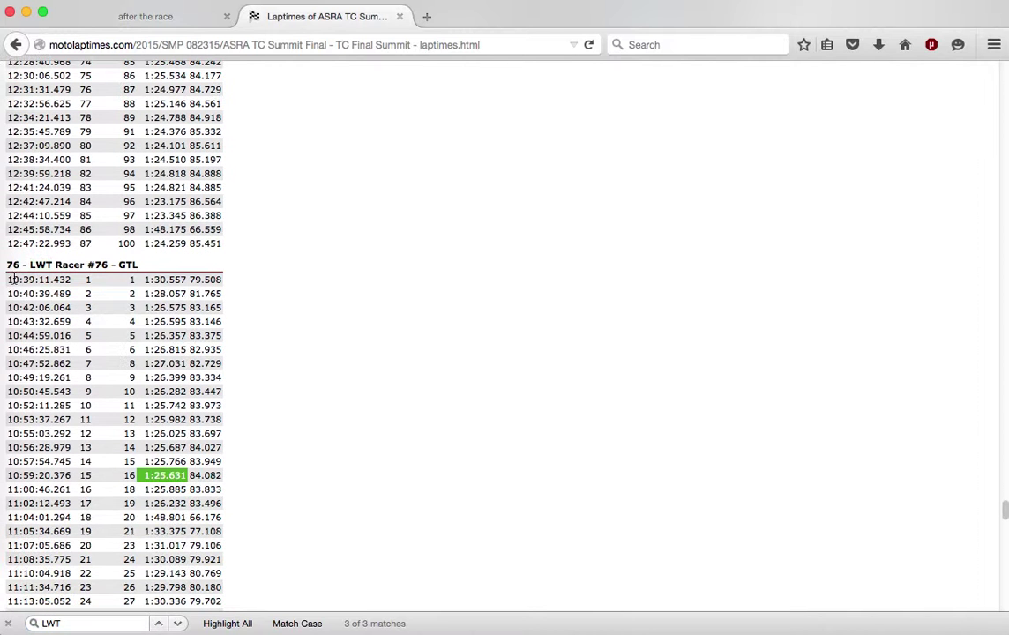
{"action": "left_click_drag", "start_coordinate": [8, 280], "coordinate": [221, 491]}
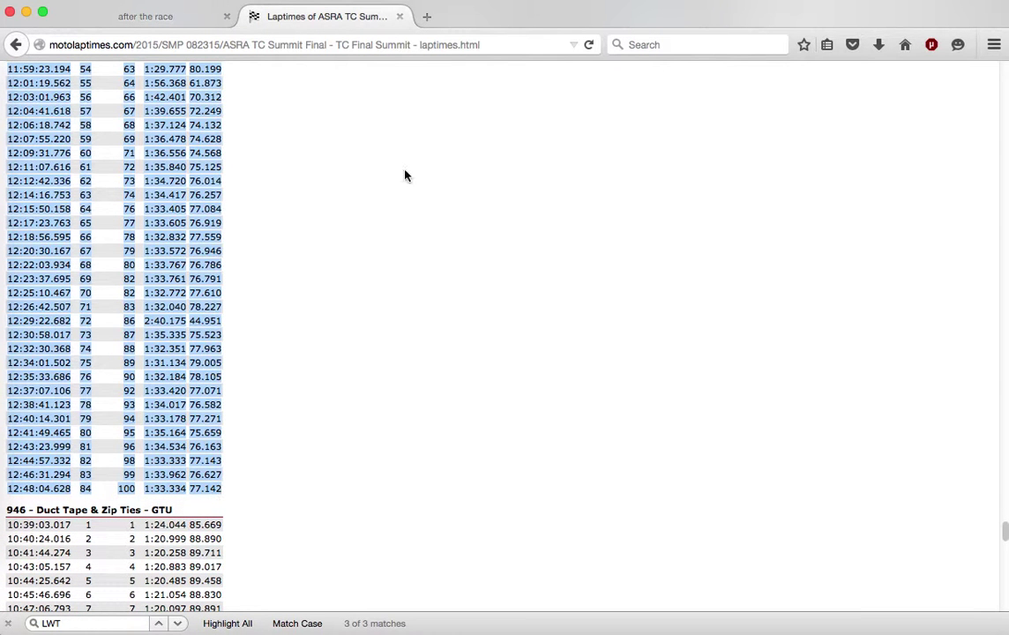
Step: Create a blank Google Sheets spreadsheet from Google Drive in a new tab and paste the lap rows starting at cell A1
{"action": "left_click", "coordinate": [426, 18]}
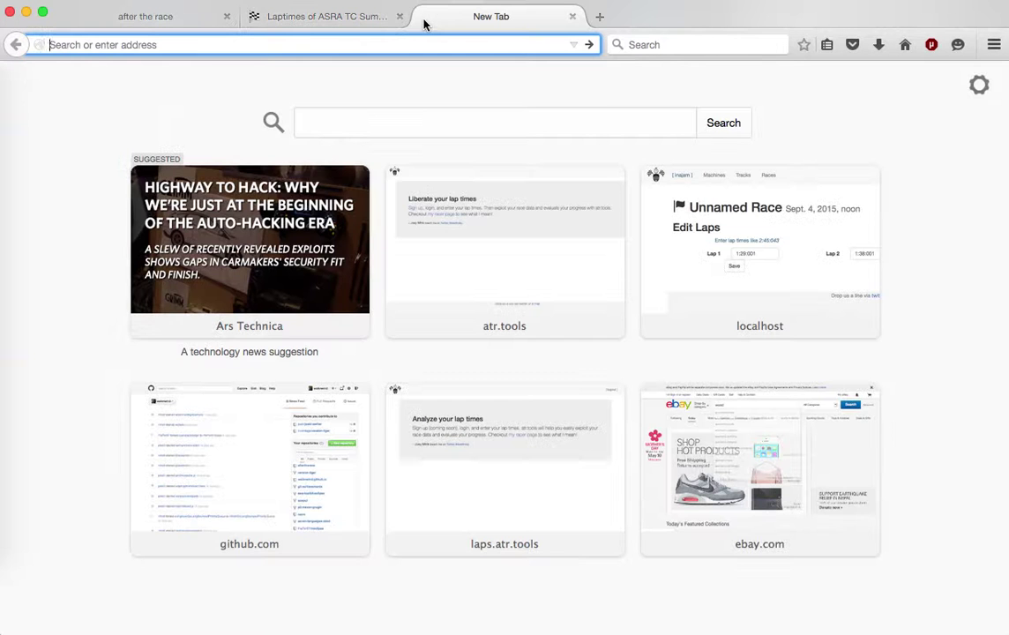
{"action": "type", "text": "drive.google.com/drive/u/0/my-drive"}
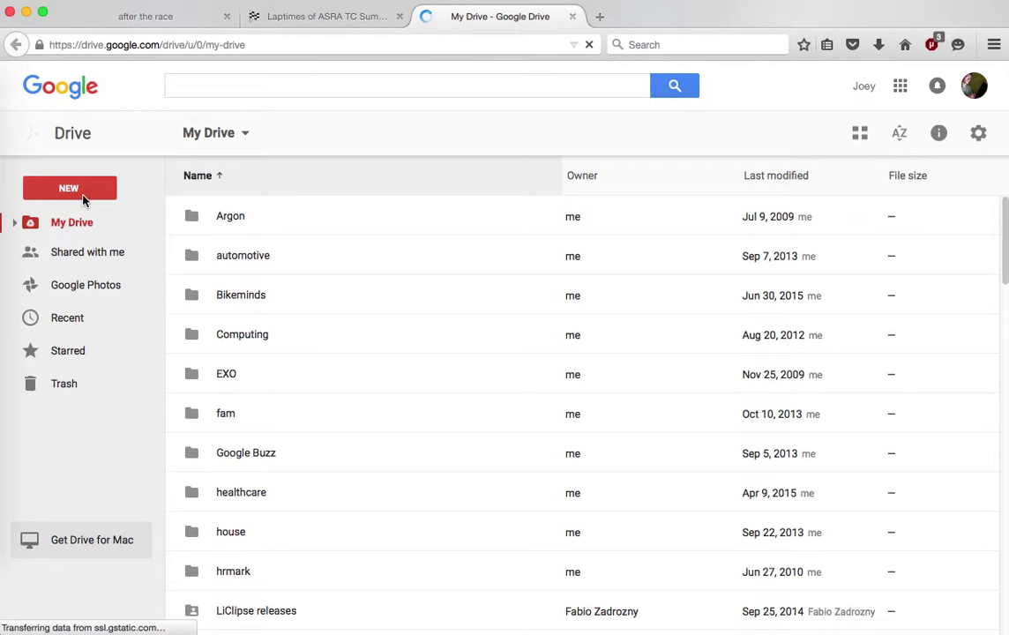
{"action": "left_click", "coordinate": [84, 200]}
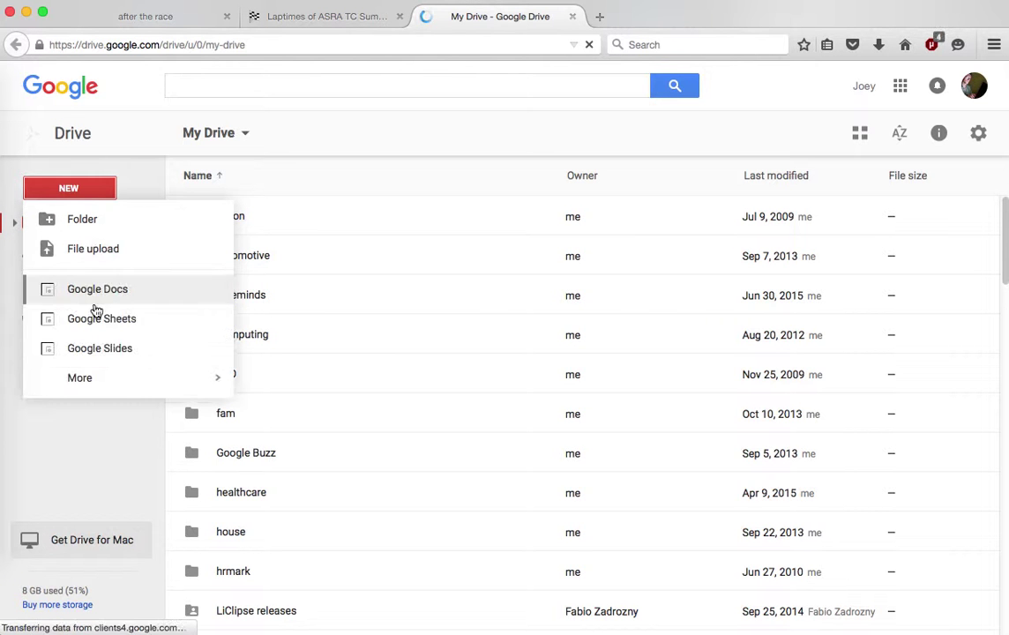
{"action": "left_click", "coordinate": [117, 320]}
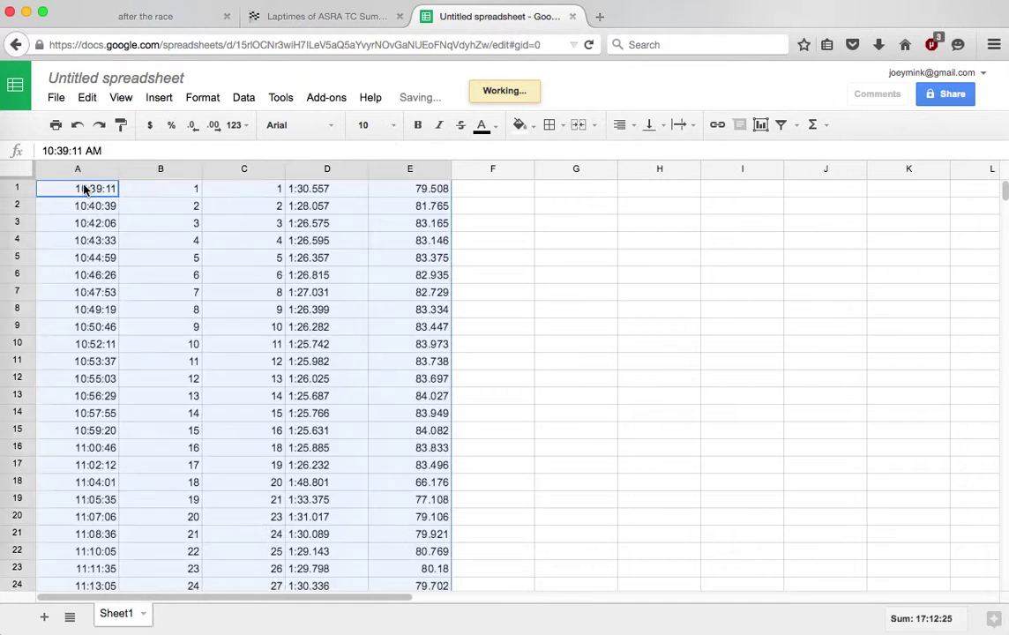
{"action": "key", "text": "super+v"}
Step: Copy the lap times from column D into the Lap text field on the atr.tools import page and import them
{"action": "left_click", "coordinate": [329, 169]}
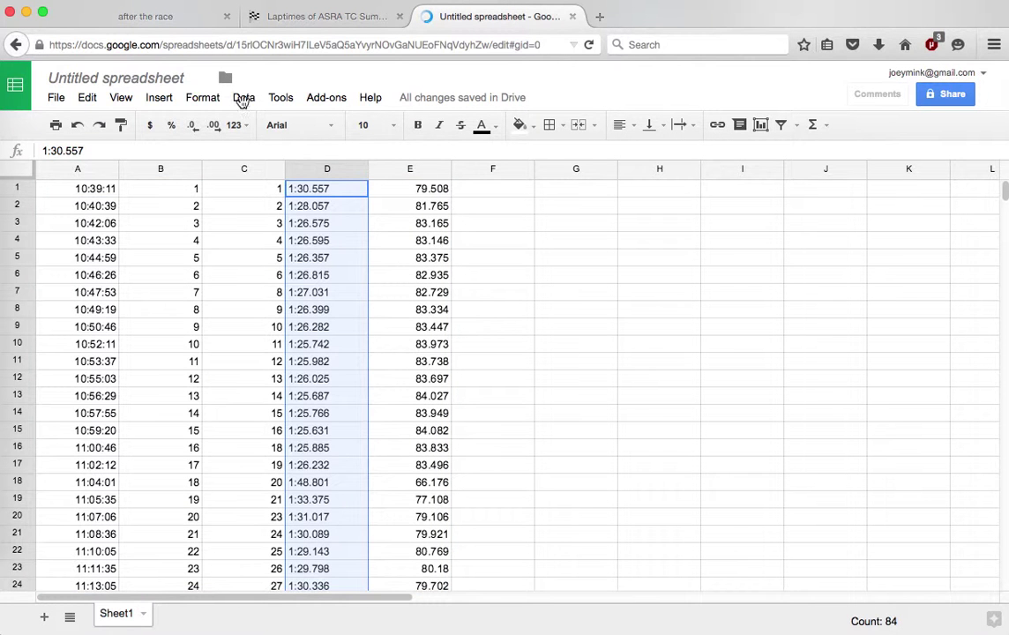
{"action": "left_click", "coordinate": [167, 25]}
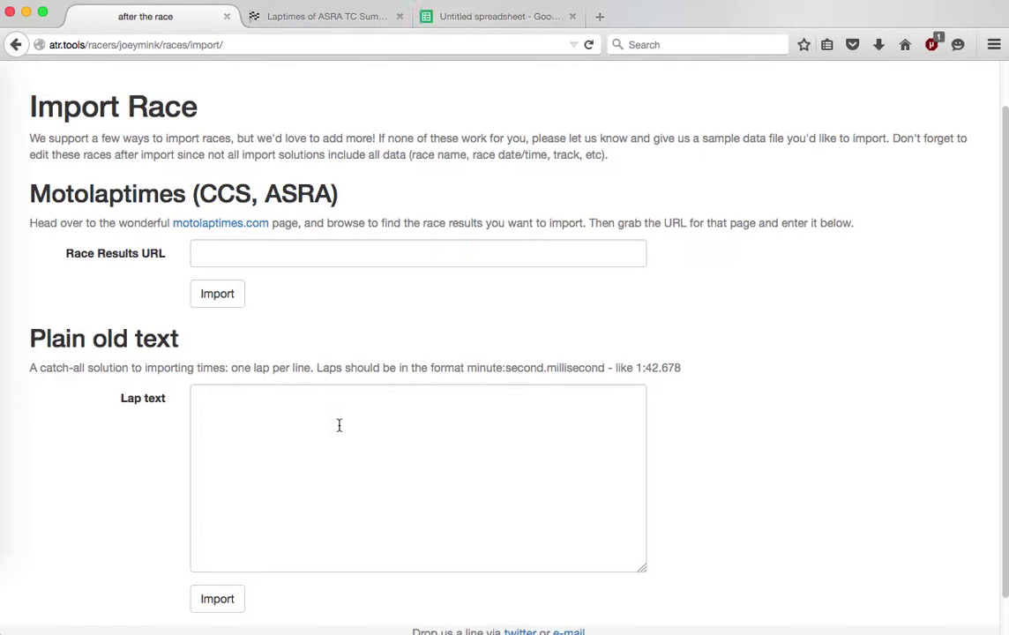
{"action": "left_click", "coordinate": [358, 448]}
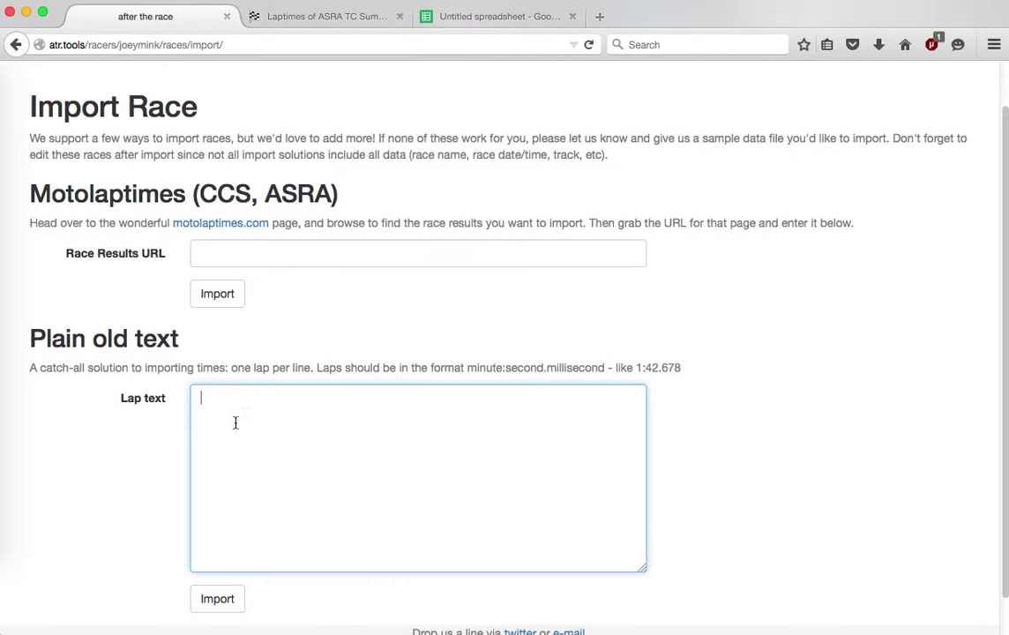
{"action": "key", "text": "super+v"}
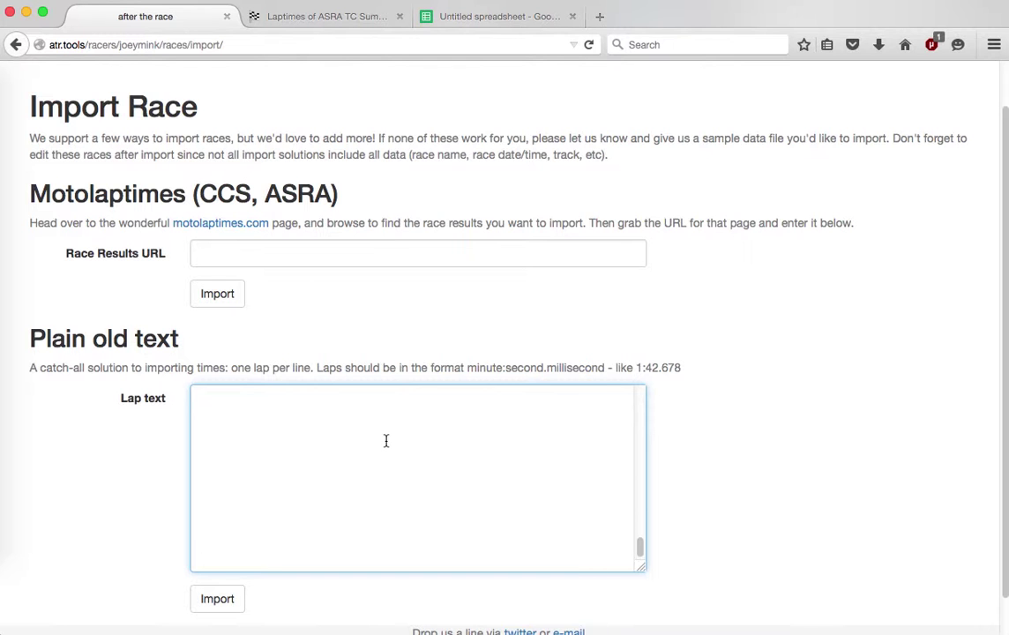
{"action": "scroll", "coordinate": [385, 441], "scroll_direction": "up", "scroll_amount": 5}
{"action": "scroll", "coordinate": [385, 441], "scroll_direction": "up", "scroll_amount": 5}
{"action": "scroll", "coordinate": [385, 441], "scroll_direction": "up", "scroll_amount": 5}
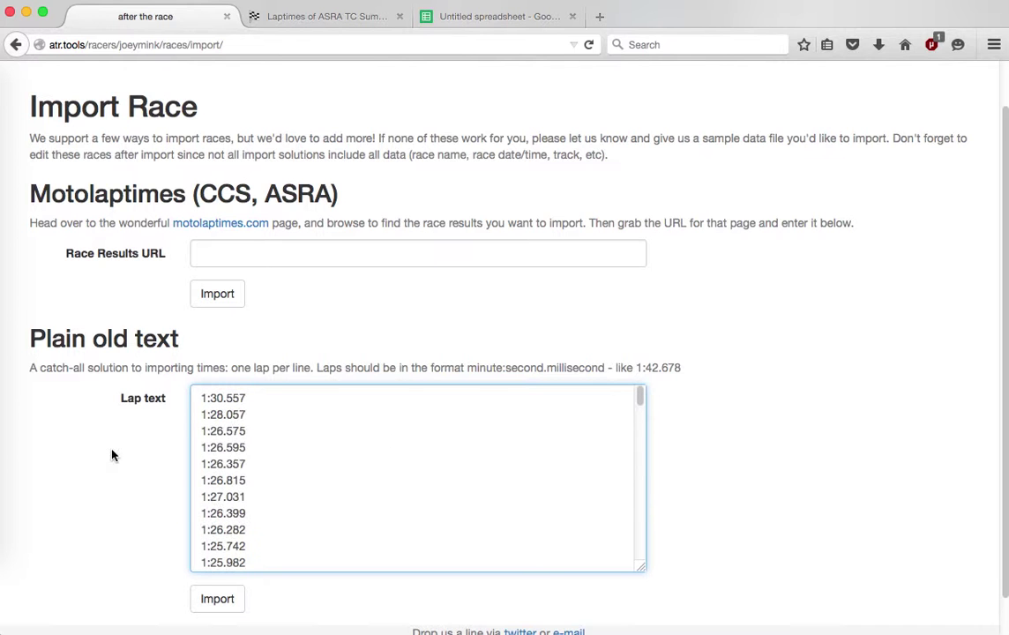
{"action": "scroll", "coordinate": [111, 455], "scroll_direction": "down", "scroll_amount": 1}
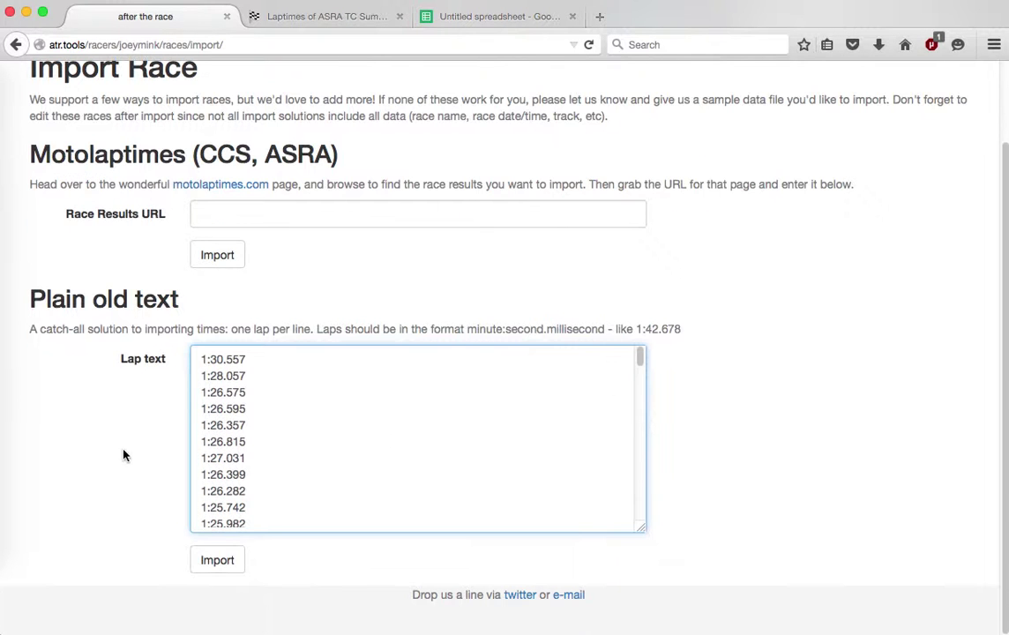
{"action": "left_click", "coordinate": [220, 561]}
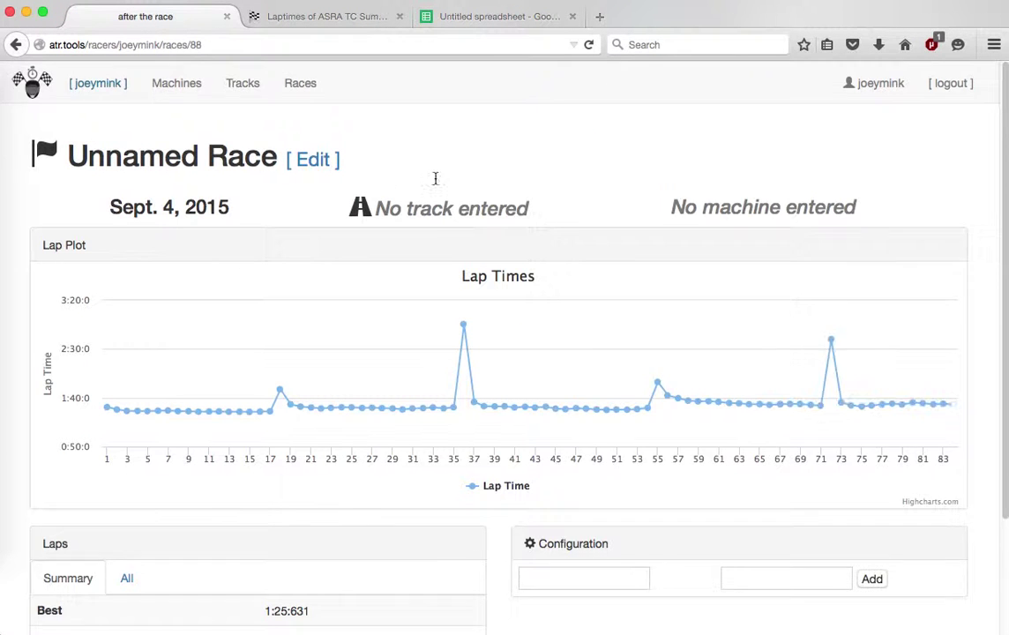
Step: Review the imported race's lap plot and summary and open the race details for editing
{"action": "scroll", "coordinate": [429, 179], "scroll_direction": "down", "scroll_amount": 1}
{"action": "scroll", "coordinate": [369, 176], "scroll_direction": "up", "scroll_amount": 1}
{"action": "scroll", "coordinate": [370, 180], "scroll_direction": "down", "scroll_amount": 4}
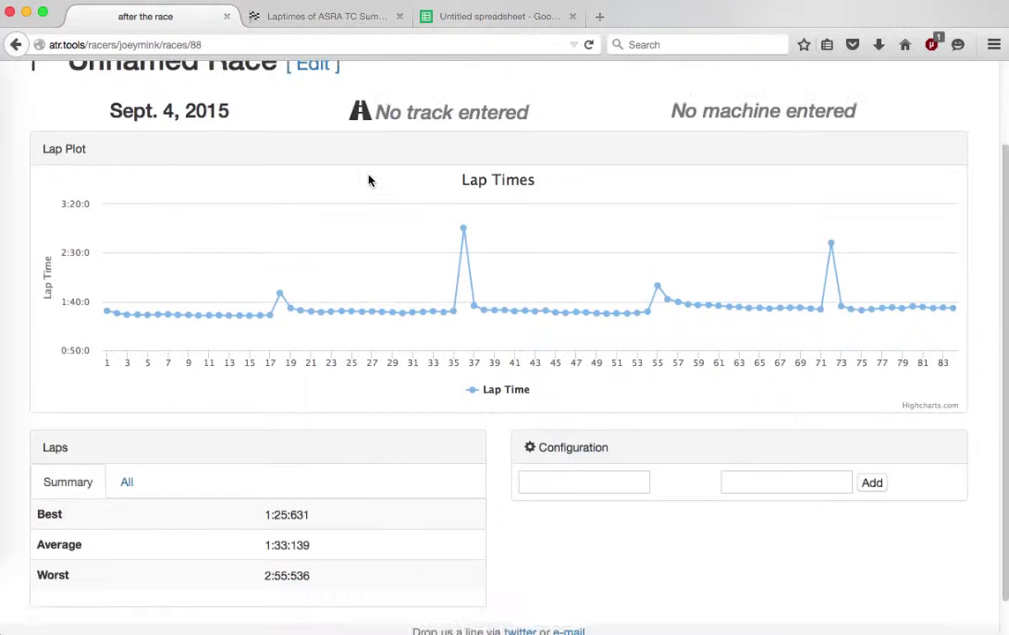
{"action": "scroll", "coordinate": [370, 180], "scroll_direction": "up", "scroll_amount": 4}
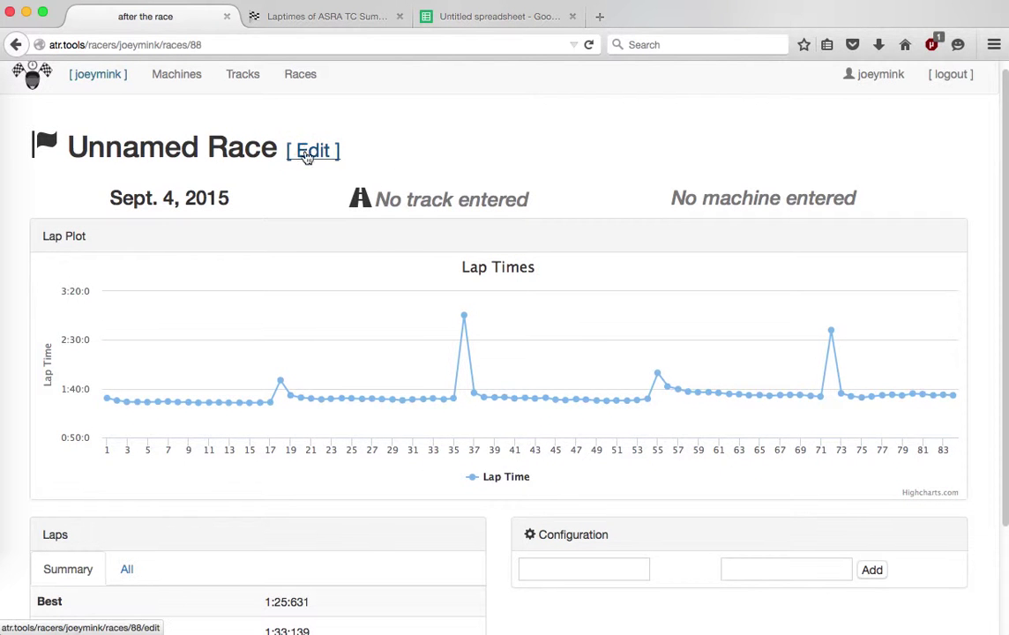
{"action": "left_click", "coordinate": [319, 156]}
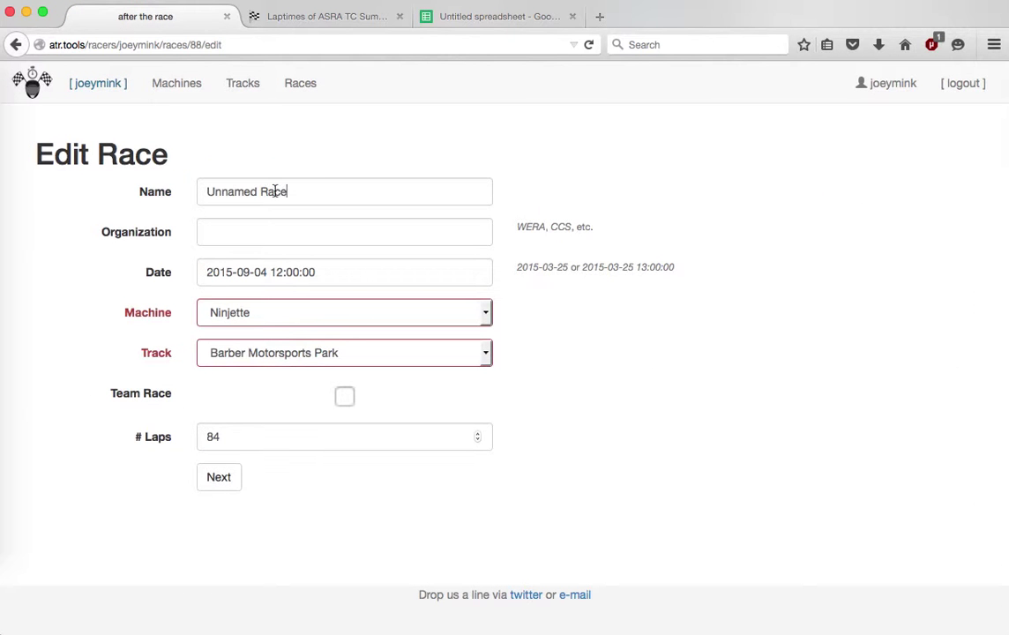
Step: Rename the race "ASRA TC Summit" with the text copied from the lap times page address, and set the organization to ASRA
{"action": "left_click_drag", "start_coordinate": [288, 191], "coordinate": [203, 191]}
{"action": "left_click", "coordinate": [334, 18]}
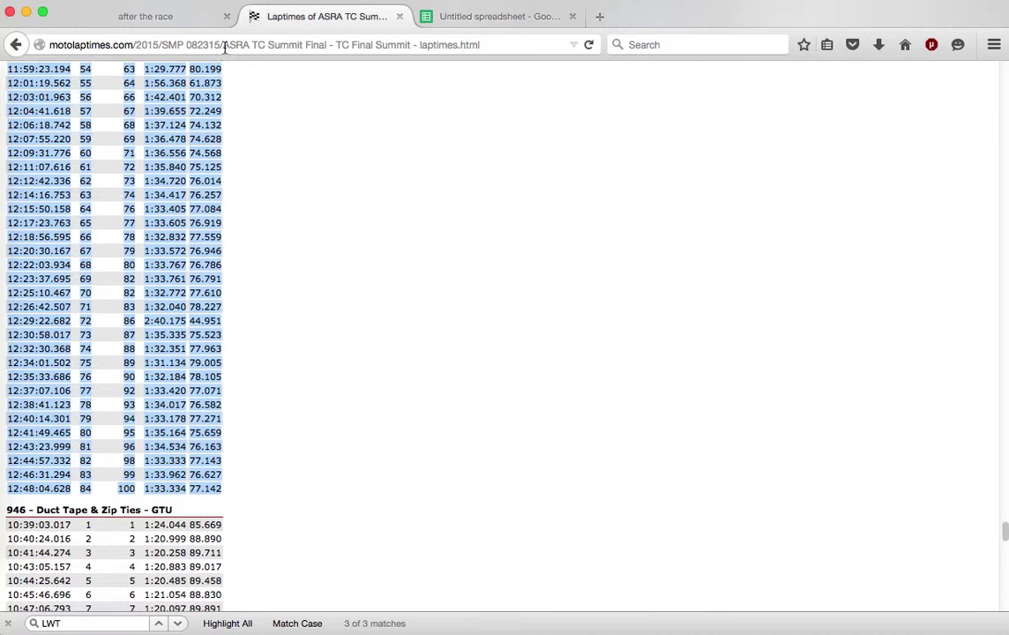
{"action": "left_click_drag", "start_coordinate": [224, 45], "coordinate": [304, 49]}
{"action": "key", "text": "super+c"}
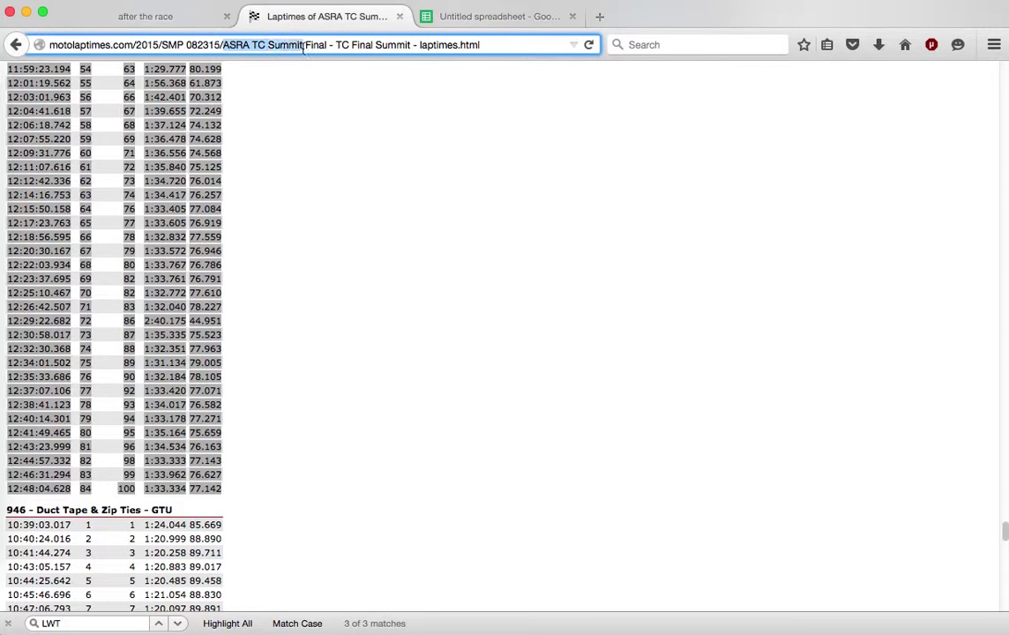
{"action": "left_click", "coordinate": [130, 18]}
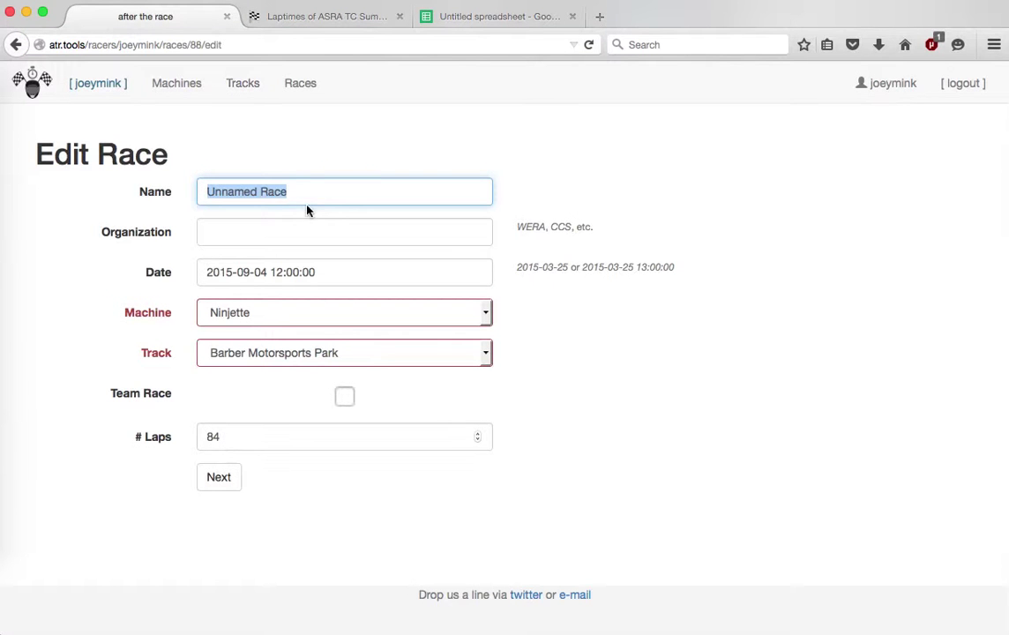
{"action": "key", "text": "super+v"}
{"action": "left_click", "coordinate": [258, 237]}
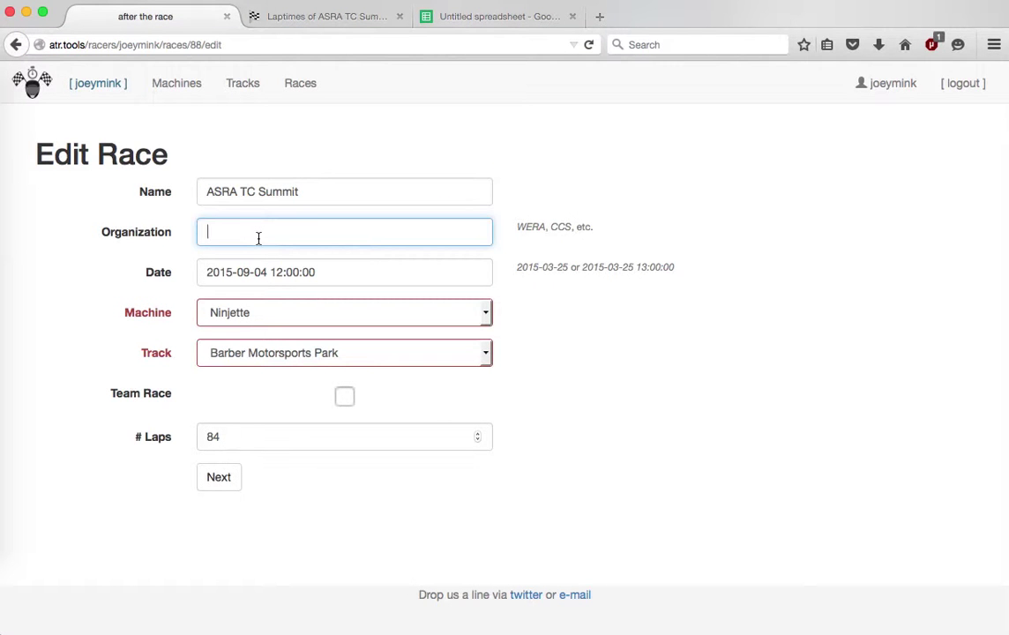
{"action": "type", "text": "ASRA"}
{"action": "left_click", "coordinate": [325, 272]}
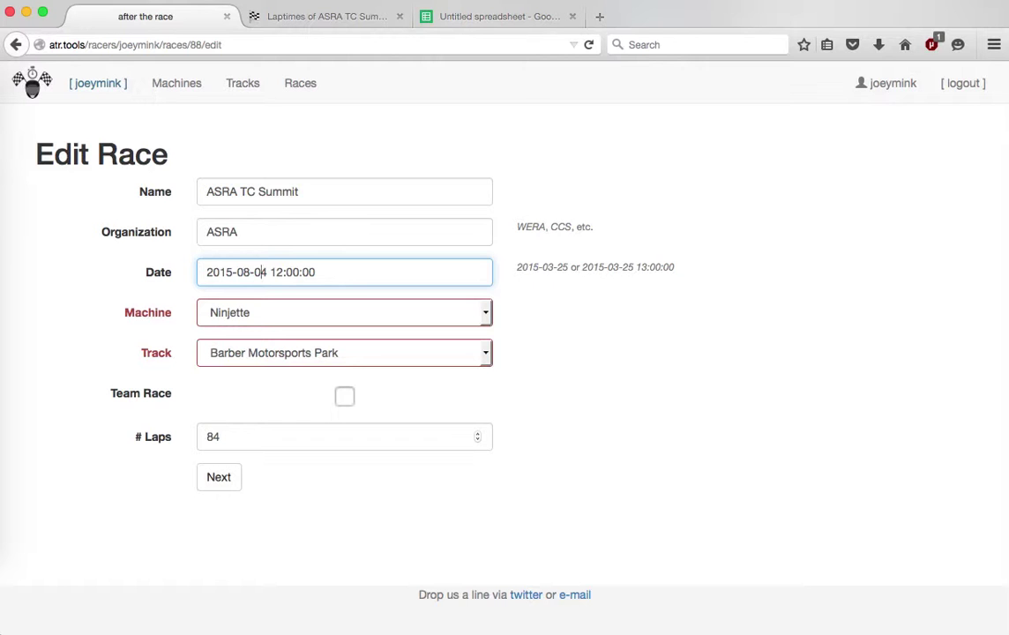
{"action": "left_click", "coordinate": [327, 18]}
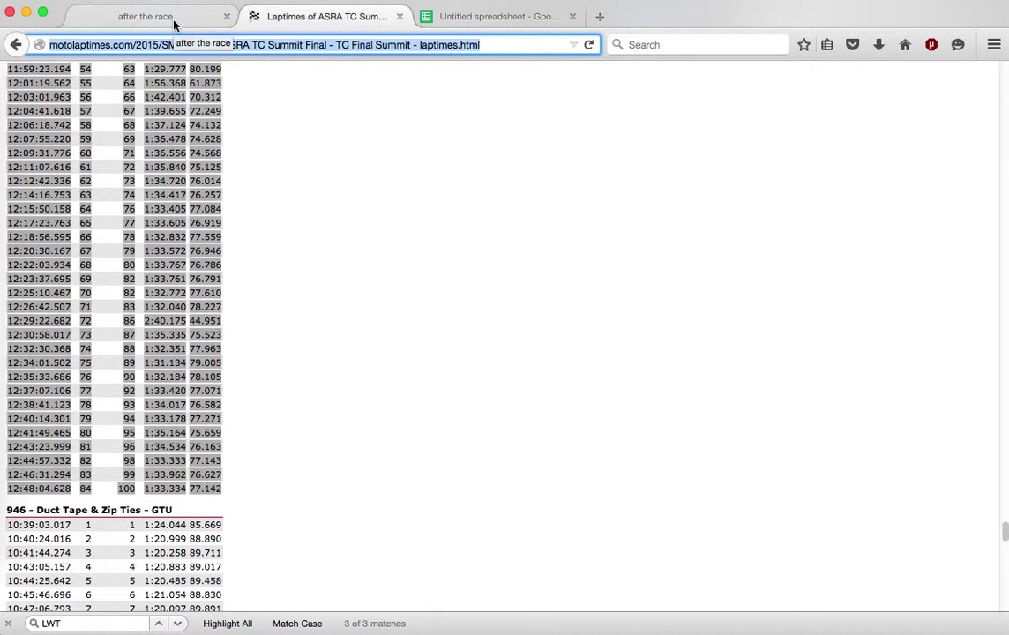
{"action": "left_click", "coordinate": [174, 24]}
{"action": "key", "text": "BackSpace"}
{"action": "key", "text": "BackSpace"}
{"action": "type", "text": "23 12:00:00"}
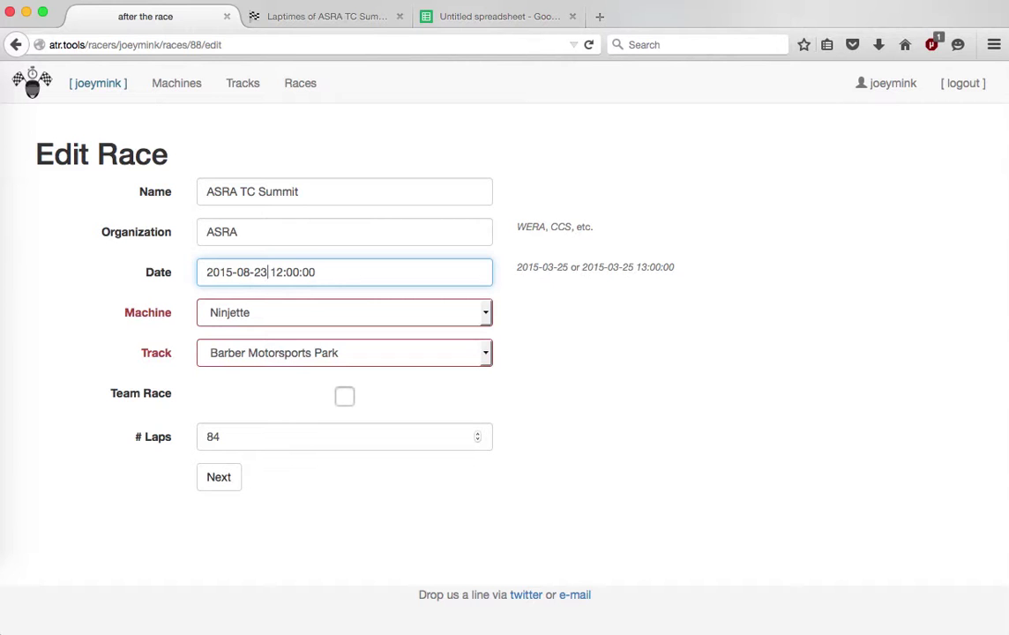
Step: Set the track to Summit Point - Main, mark the race as a team race and continue to lap editing
{"action": "left_click", "coordinate": [300, 18]}
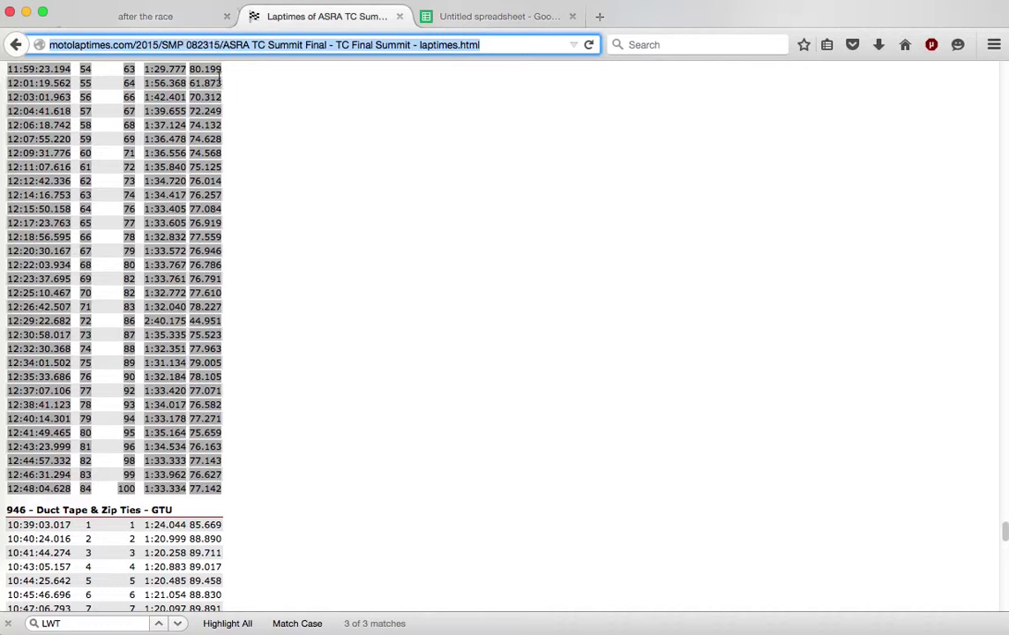
{"action": "left_click", "coordinate": [169, 17]}
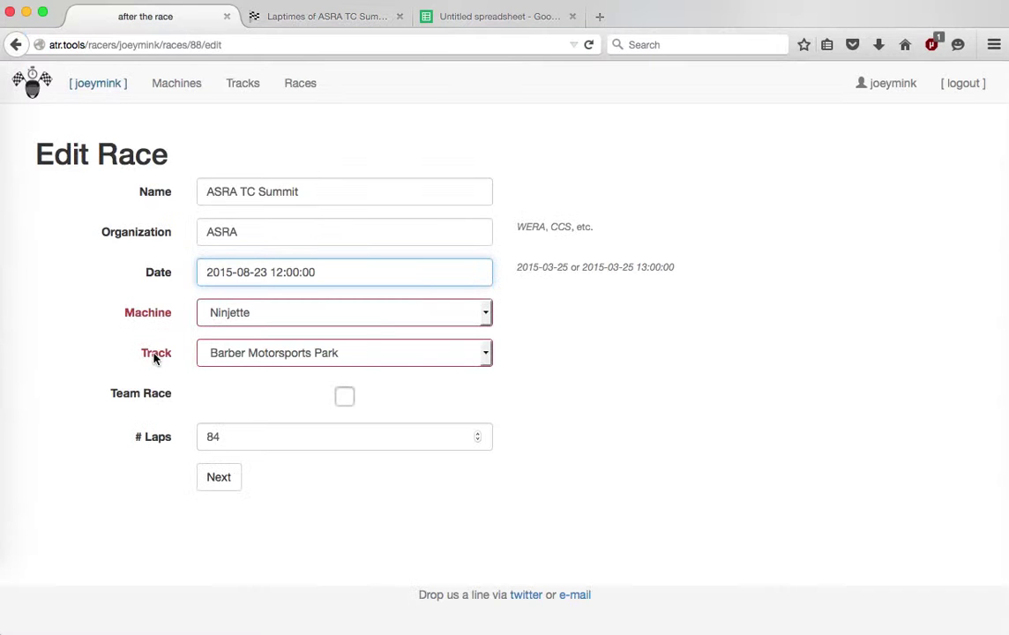
{"action": "left_click", "coordinate": [432, 315]}
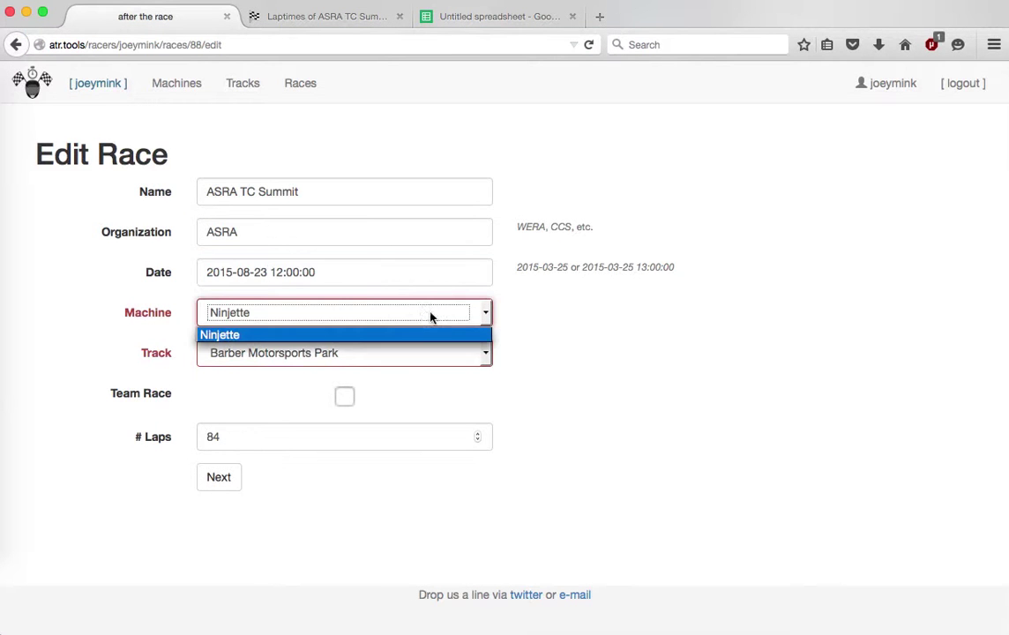
{"action": "left_click", "coordinate": [567, 371]}
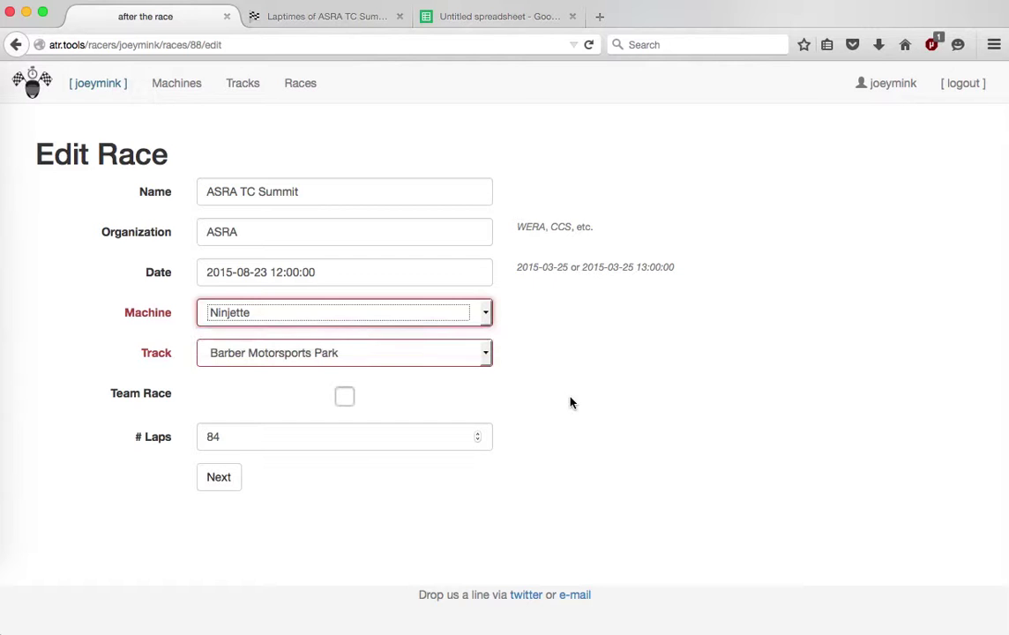
{"action": "left_click", "coordinate": [471, 353]}
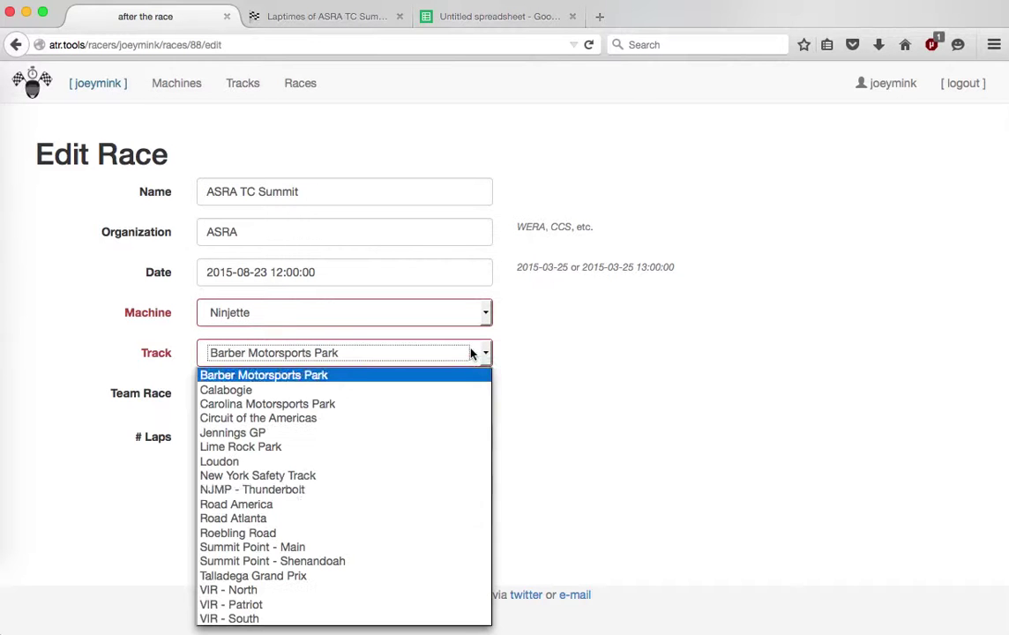
{"action": "left_click", "coordinate": [297, 548]}
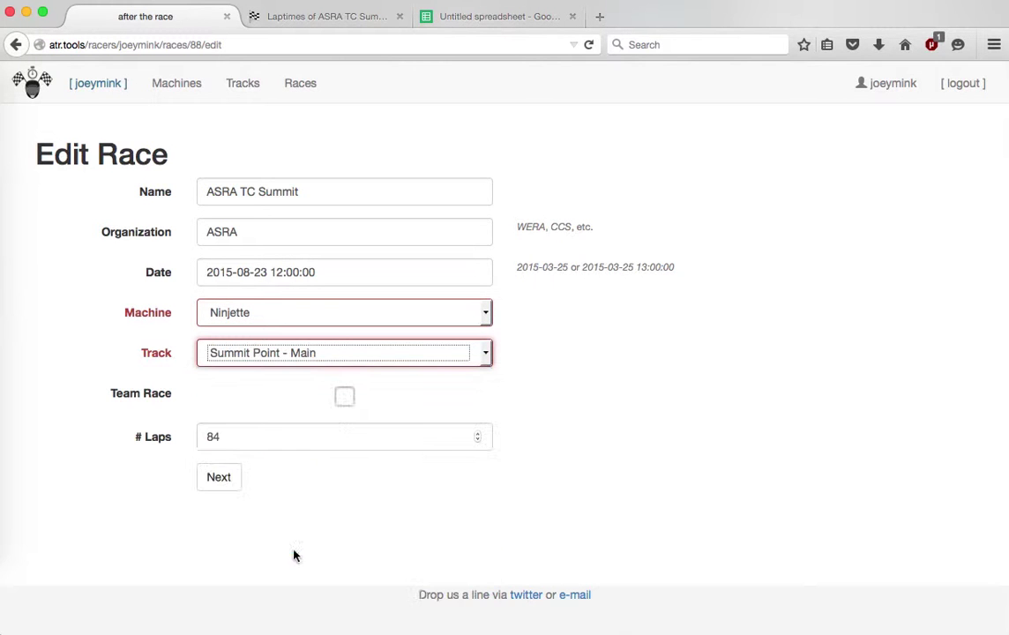
{"action": "left_click", "coordinate": [346, 398]}
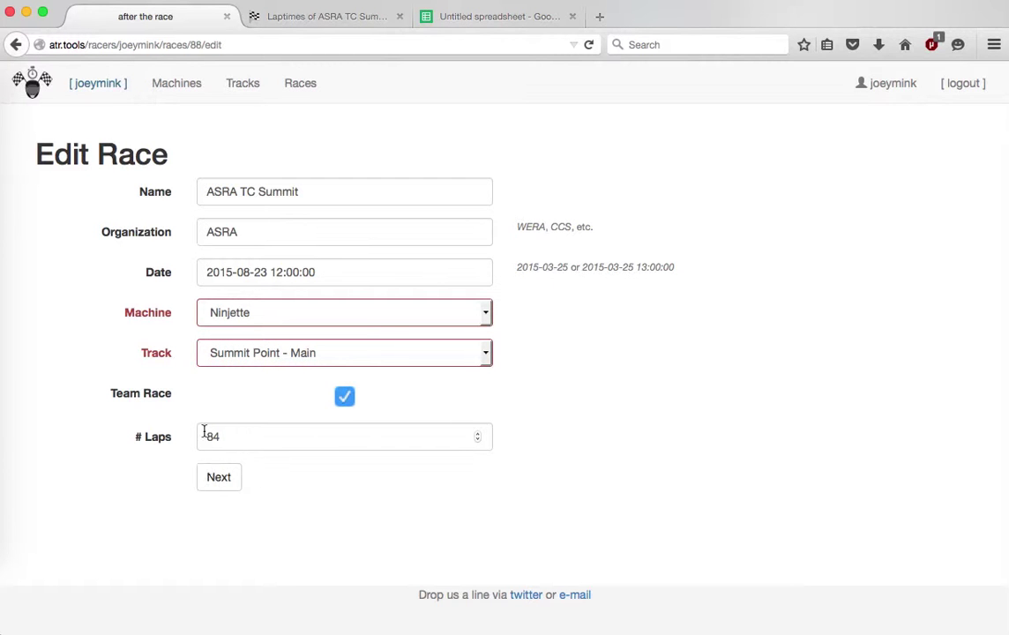
{"action": "left_click", "coordinate": [223, 482]}
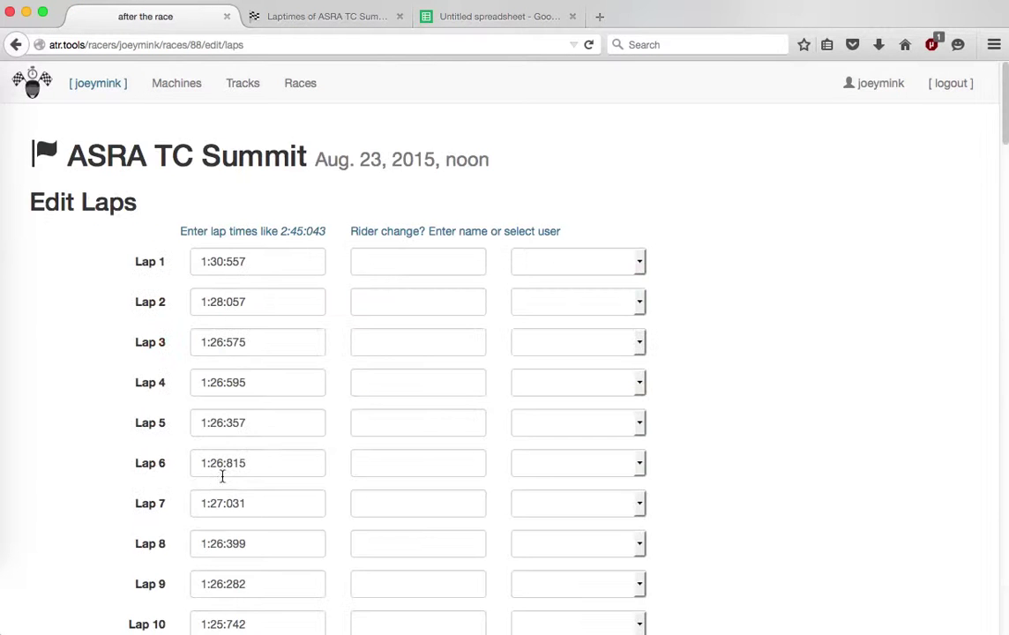
Step: Enter the starting rider's first name for Lap 1, leaving the user selection empty
{"action": "scroll", "coordinate": [727, 315], "scroll_direction": "down", "scroll_amount": 1}
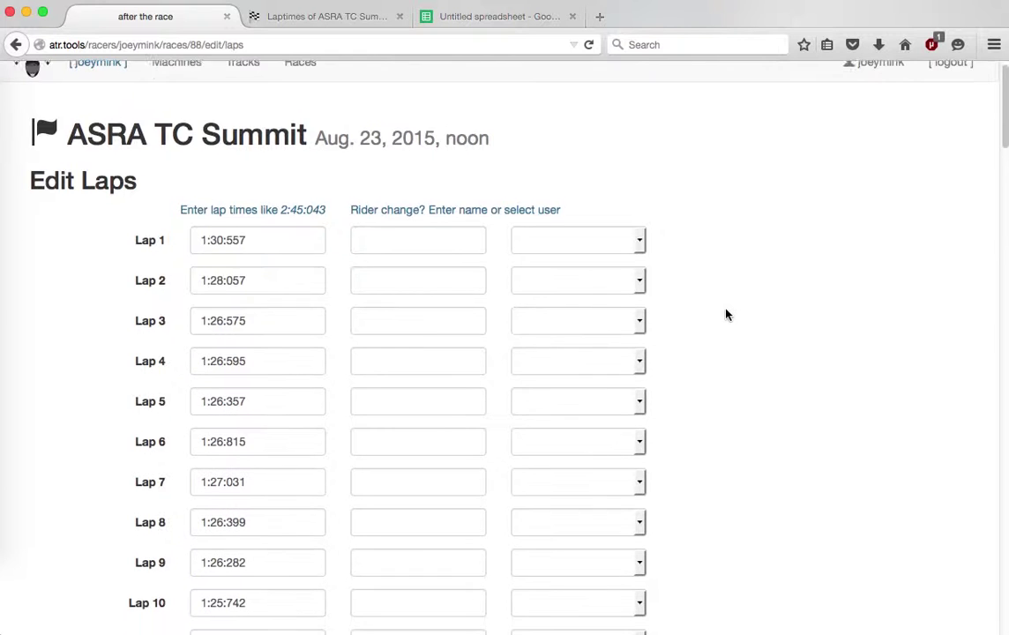
{"action": "scroll", "coordinate": [725, 314], "scroll_direction": "up", "scroll_amount": 1}
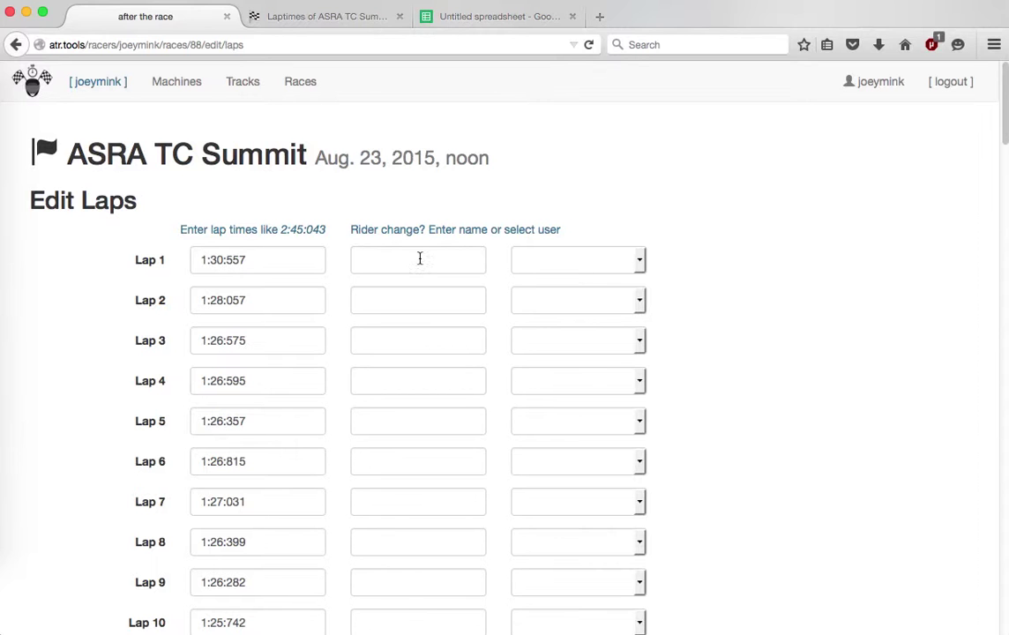
{"action": "left_click", "coordinate": [420, 258]}
{"action": "type", "text": "Doug"}
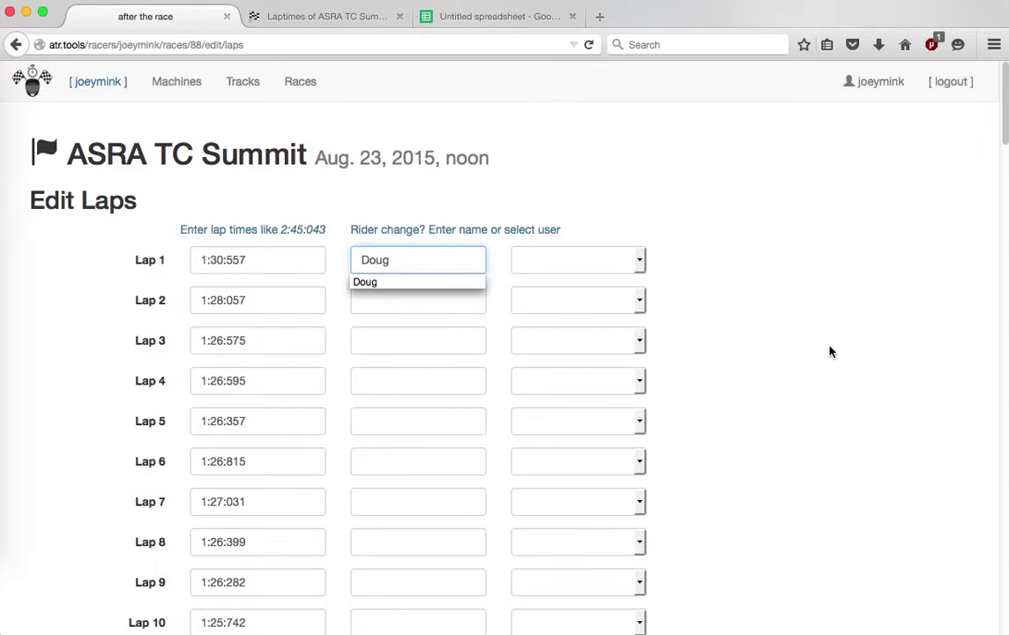
{"action": "left_click", "coordinate": [400, 286]}
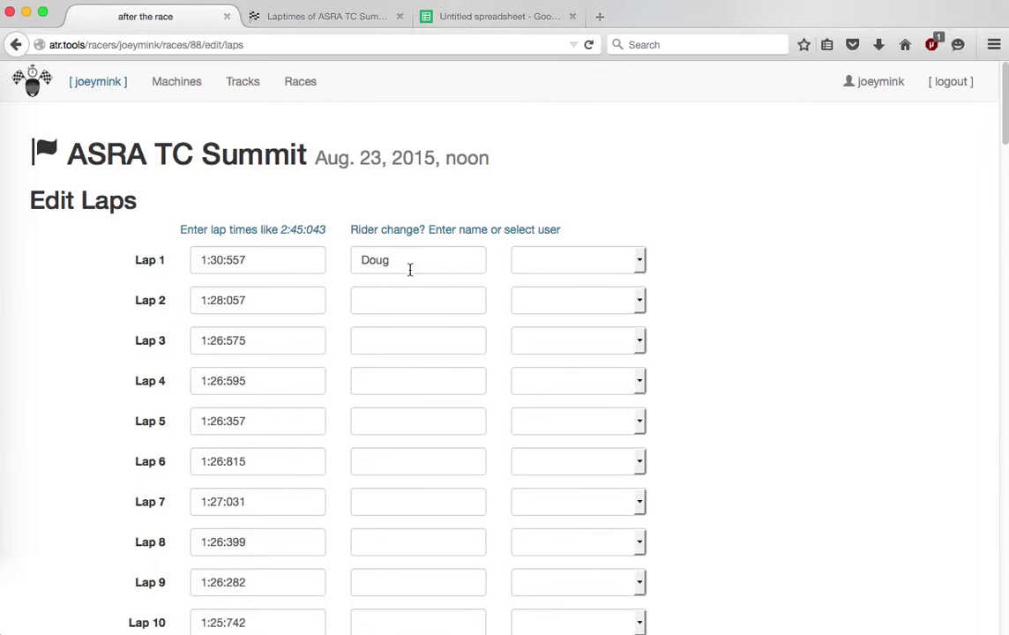
{"action": "left_click", "coordinate": [639, 260]}
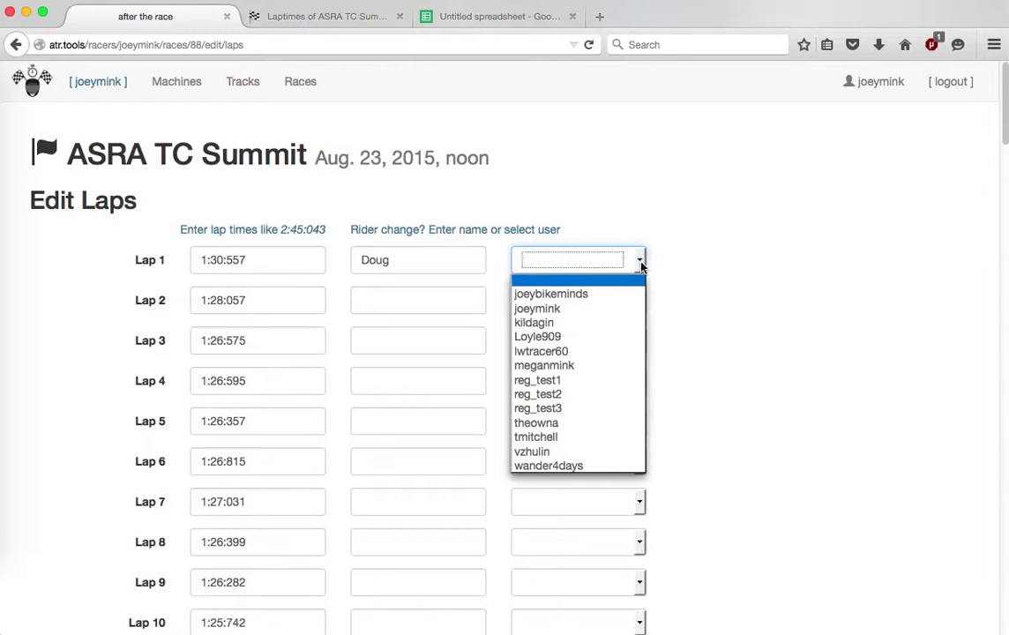
{"action": "left_click", "coordinate": [716, 306]}
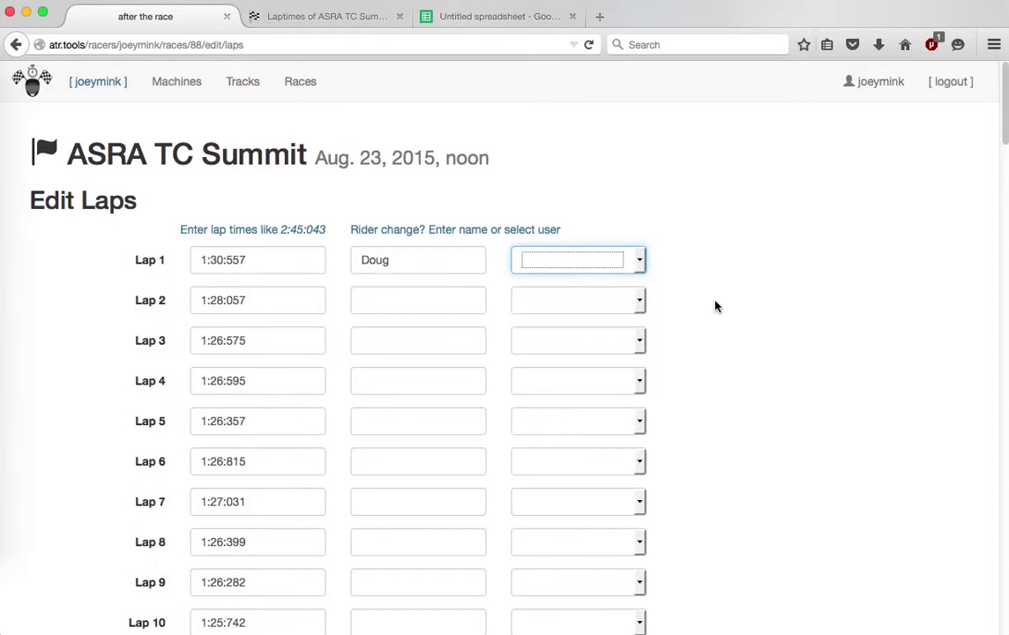
Step: Enter the second rider's first name as the rider change at Lap 18
{"action": "scroll", "coordinate": [715, 306], "scroll_direction": "down", "scroll_amount": 1}
{"action": "scroll", "coordinate": [238, 220], "scroll_direction": "down", "scroll_amount": 10}
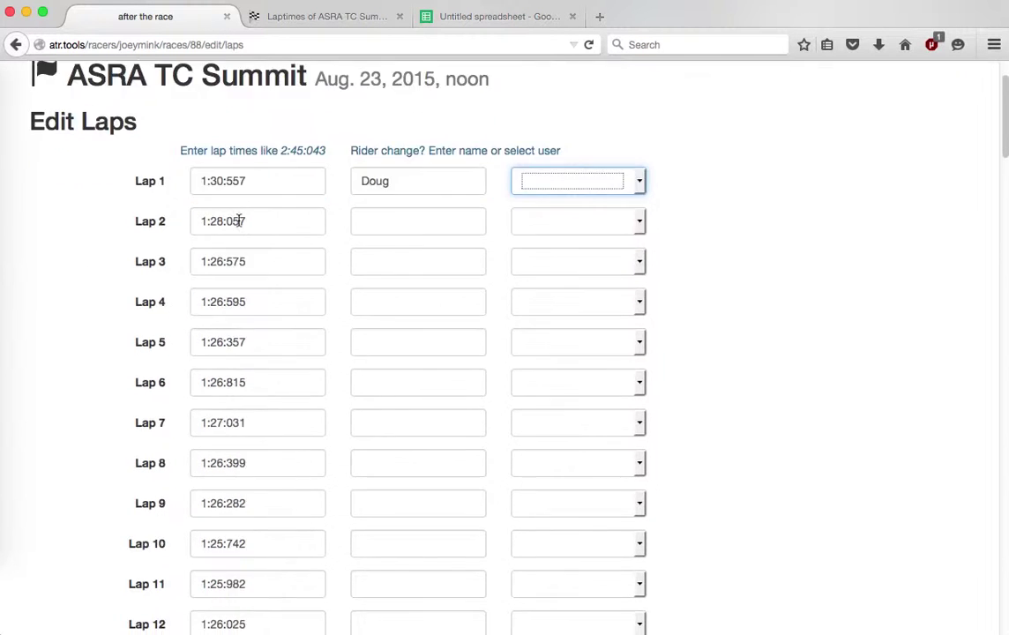
{"action": "scroll", "coordinate": [238, 220], "scroll_direction": "down", "scroll_amount": 10}
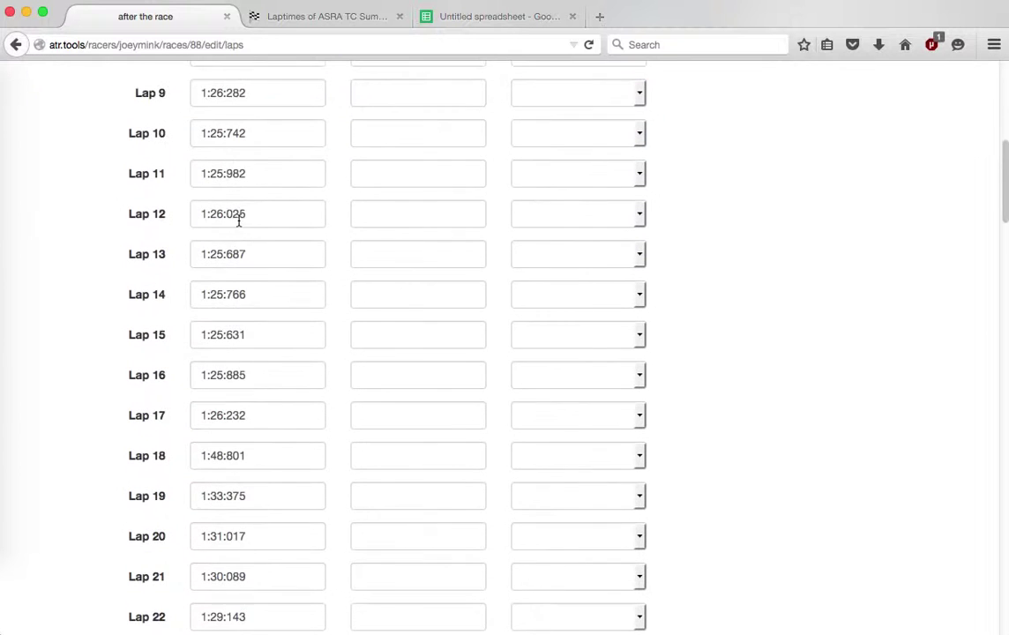
{"action": "scroll", "coordinate": [270, 216], "scroll_direction": "up", "scroll_amount": 1}
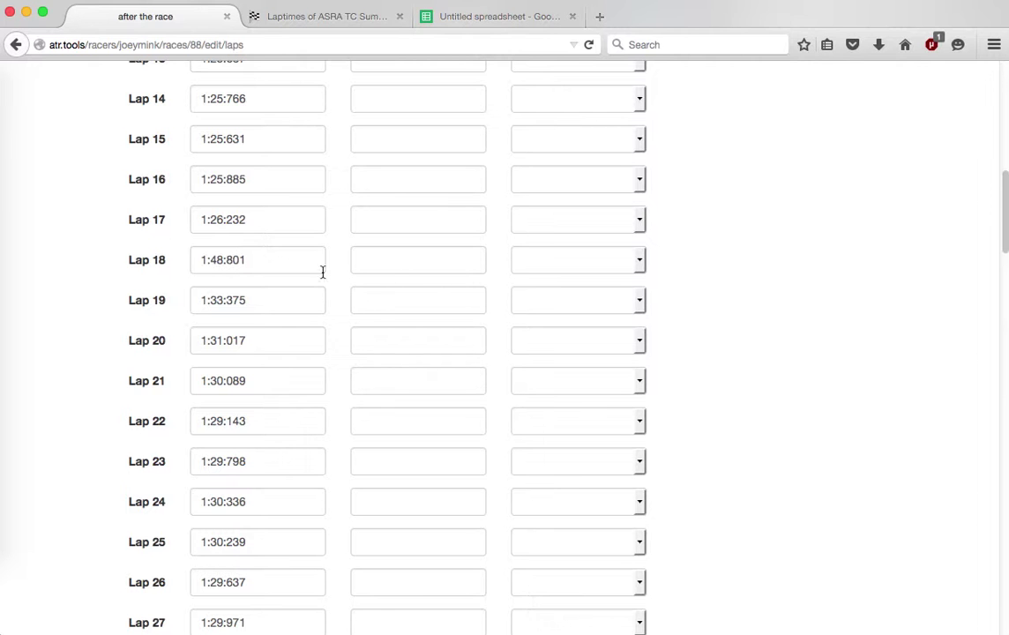
{"action": "left_click", "coordinate": [394, 263]}
{"action": "type", "text": "John"}
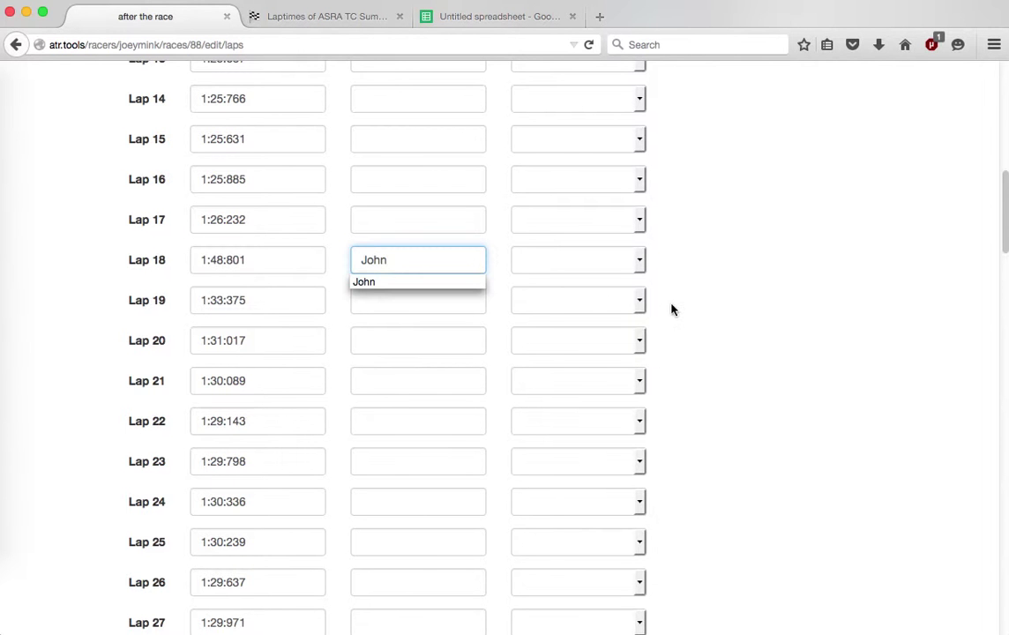
{"action": "left_click", "coordinate": [671, 309]}
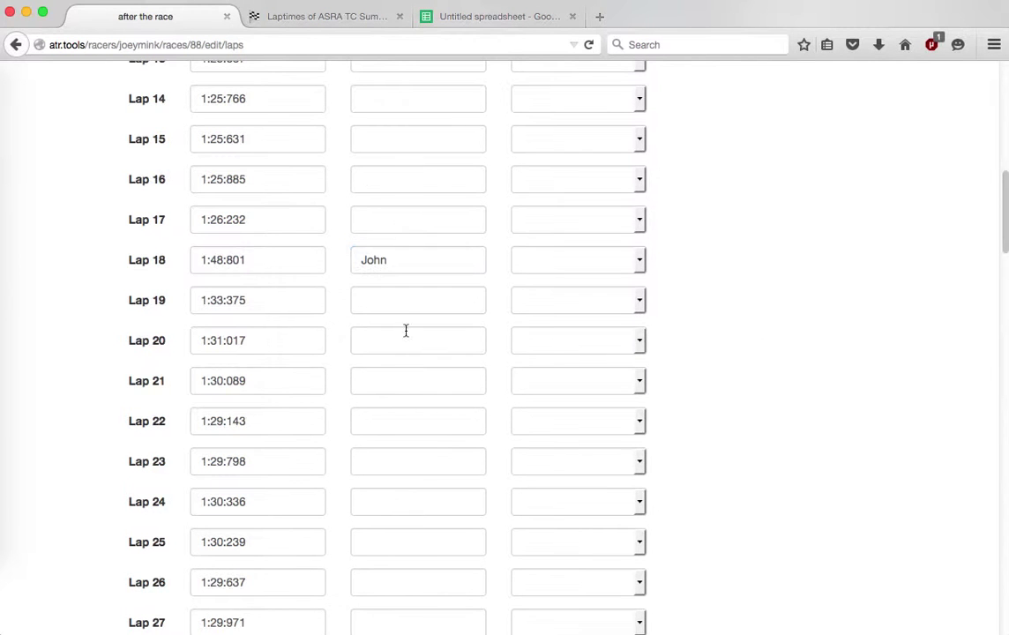
Step: Enter the third rider's first name as the rider change at Lap 36
{"action": "scroll", "coordinate": [268, 297], "scroll_direction": "down", "scroll_amount": 2}
{"action": "scroll", "coordinate": [268, 297], "scroll_direction": "down", "scroll_amount": 10}
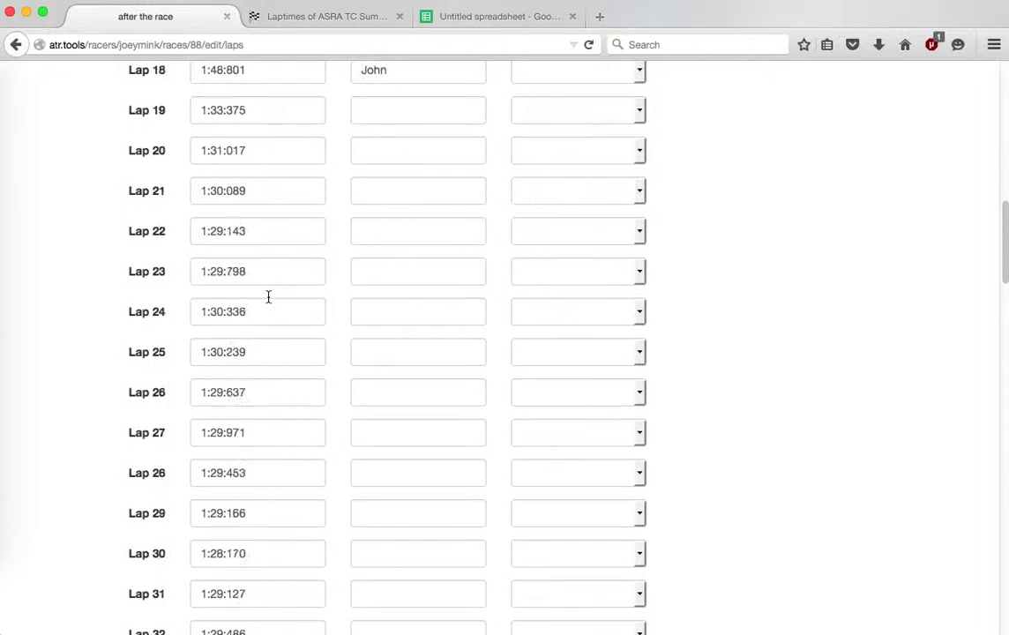
{"action": "scroll", "coordinate": [268, 298], "scroll_direction": "down", "scroll_amount": 7}
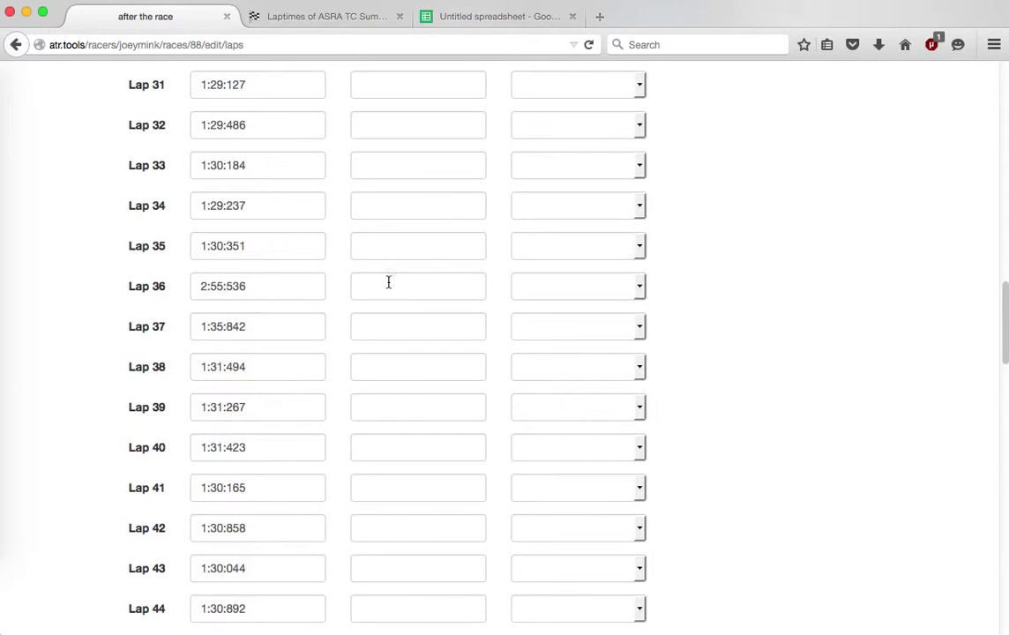
{"action": "left_click", "coordinate": [388, 282]}
{"action": "type", "text": "Cha"}
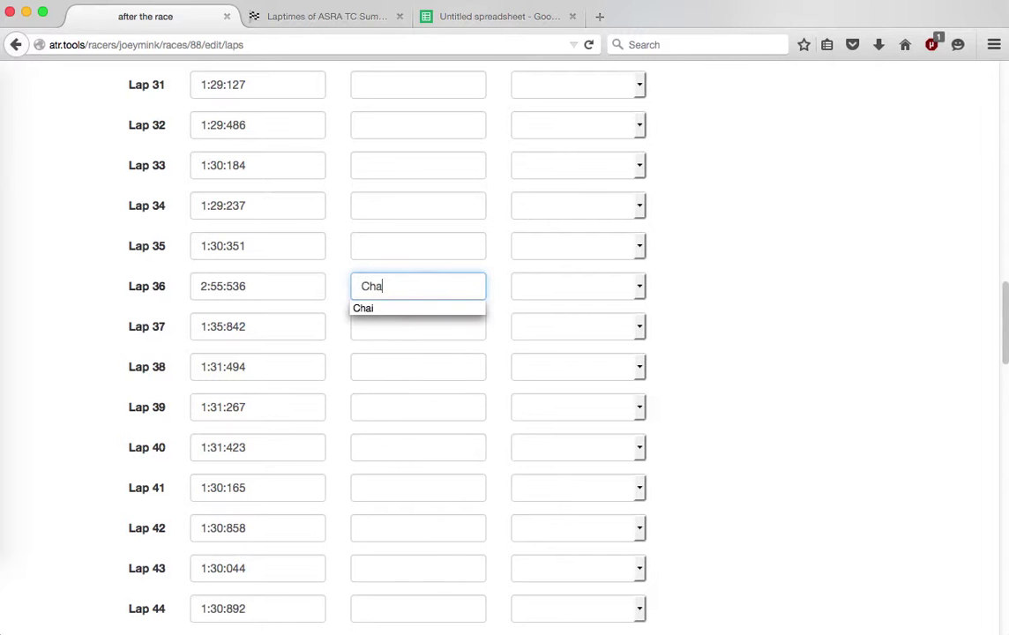
{"action": "type", "text": "i"}
{"action": "key", "text": "Down"}
{"action": "key", "text": "Tab"}
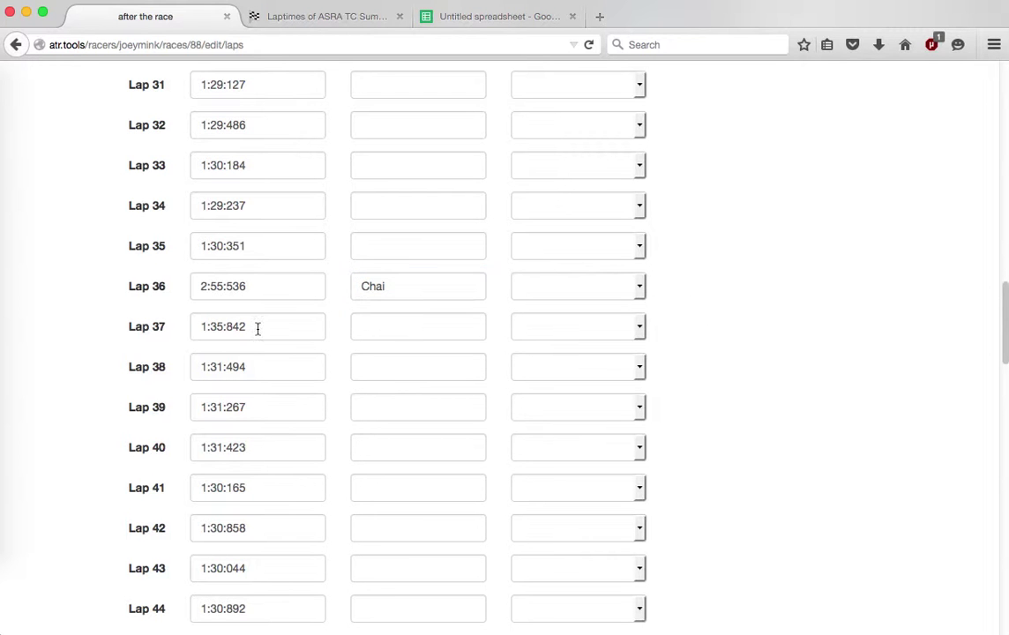
Step: Assign the rider change at Lap 55 to the logged-in racer's own user account, leaving the rider name empty
{"action": "scroll", "coordinate": [272, 309], "scroll_direction": "down", "scroll_amount": 5}
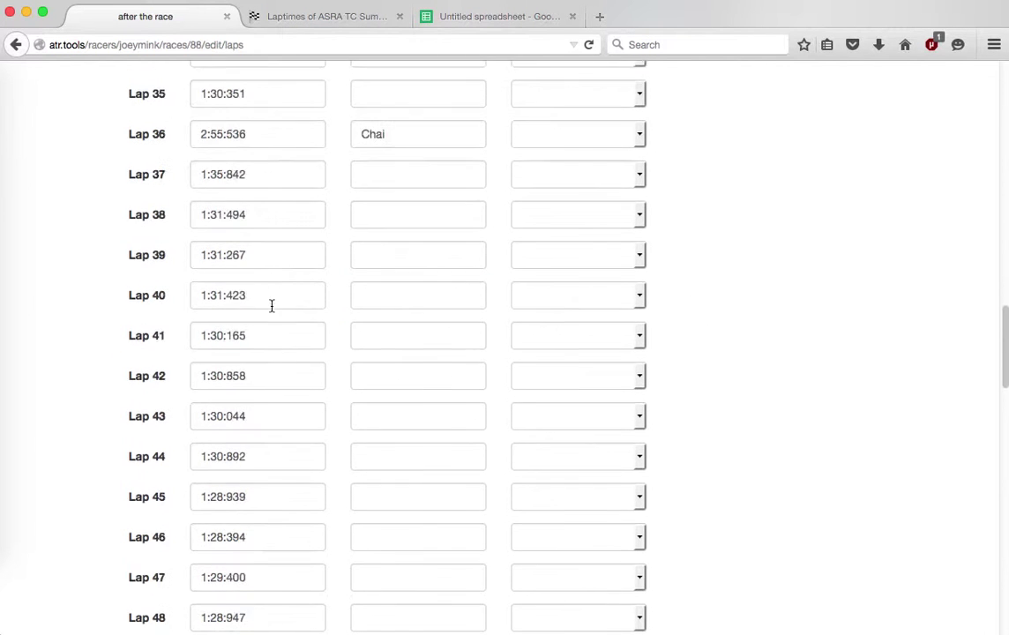
{"action": "scroll", "coordinate": [272, 306], "scroll_direction": "down", "scroll_amount": 10}
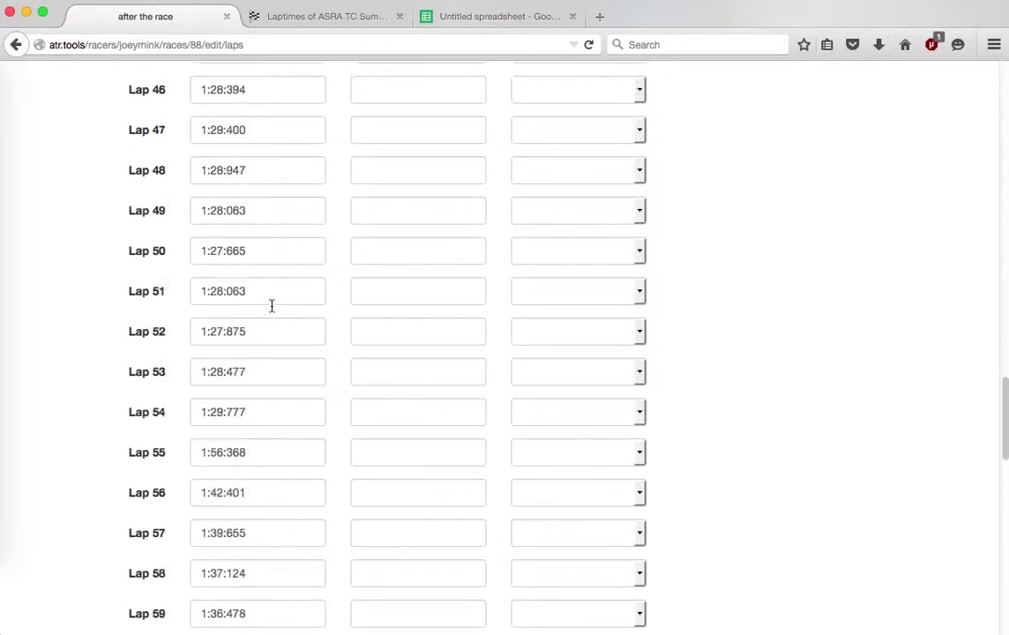
{"action": "scroll", "coordinate": [272, 306], "scroll_direction": "down", "scroll_amount": 1}
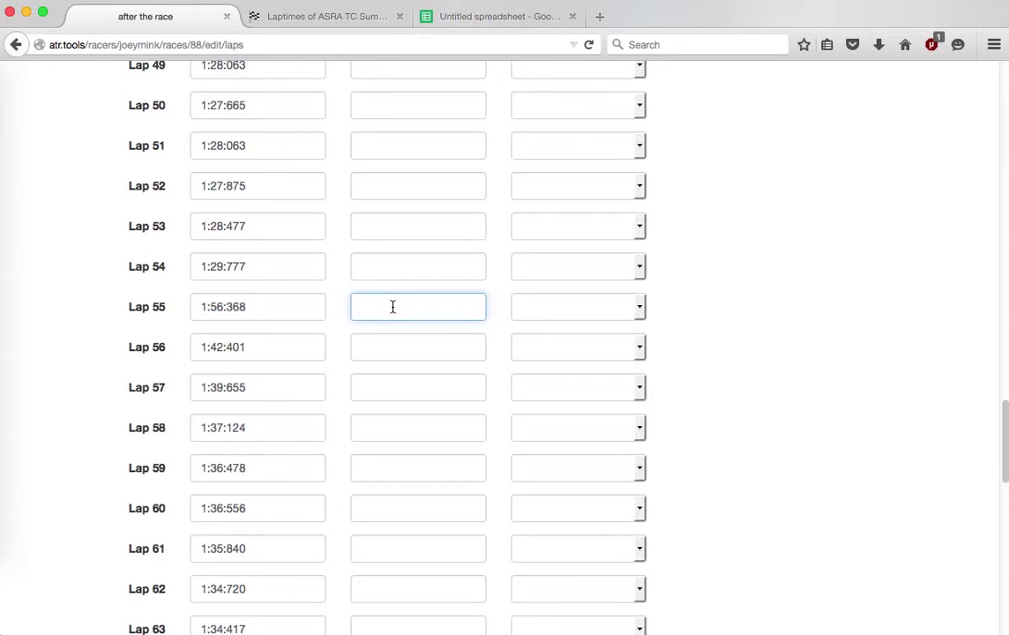
{"action": "type", "text": "Jo"}
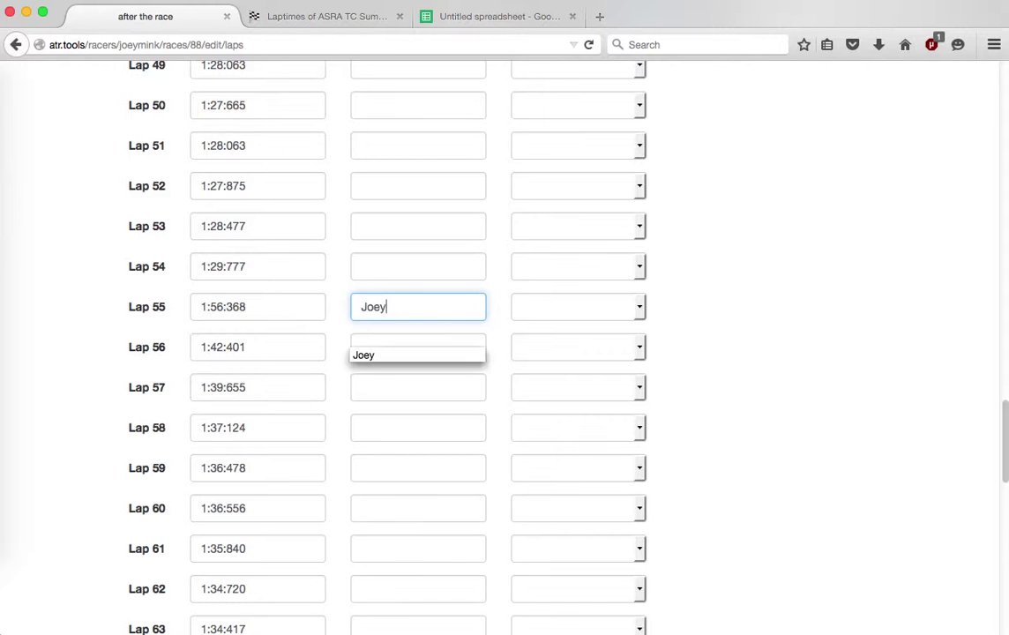
{"action": "type", "text": "ey"}
{"action": "key", "text": "super+a"}
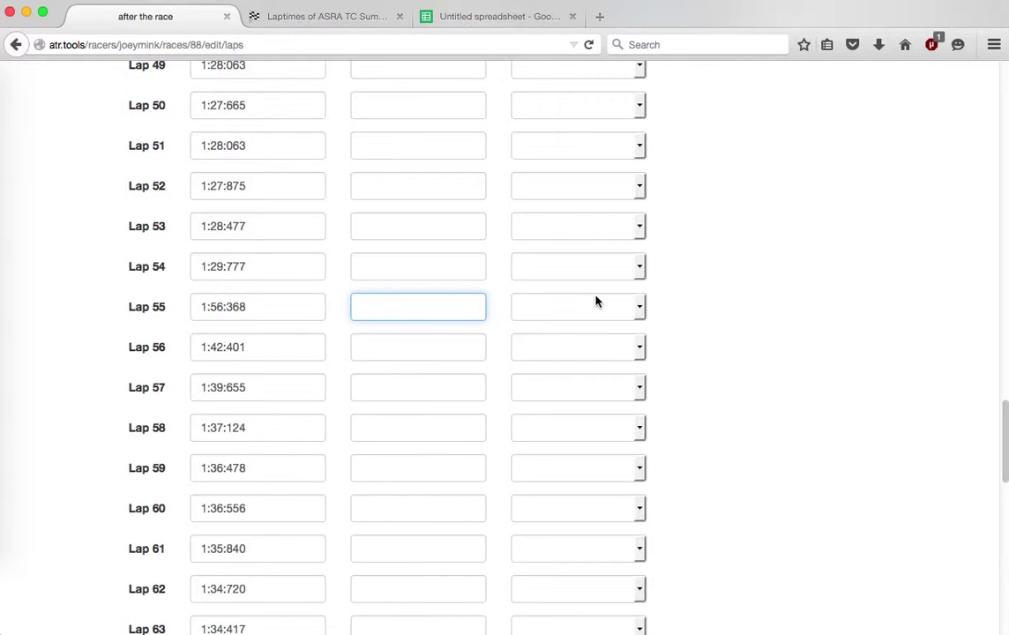
{"action": "left_click", "coordinate": [596, 301]}
{"action": "left_click", "coordinate": [563, 353]}
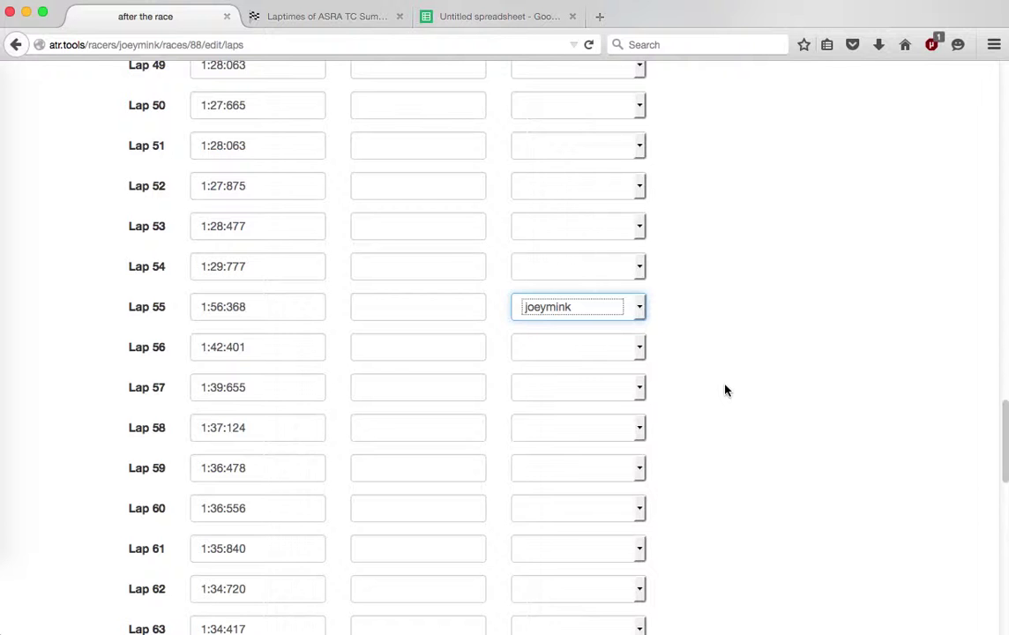
Step: Enter the fifth rider's first name as the rider change at Lap 72 and save the laps
{"action": "scroll", "coordinate": [401, 379], "scroll_direction": "down", "scroll_amount": 5}
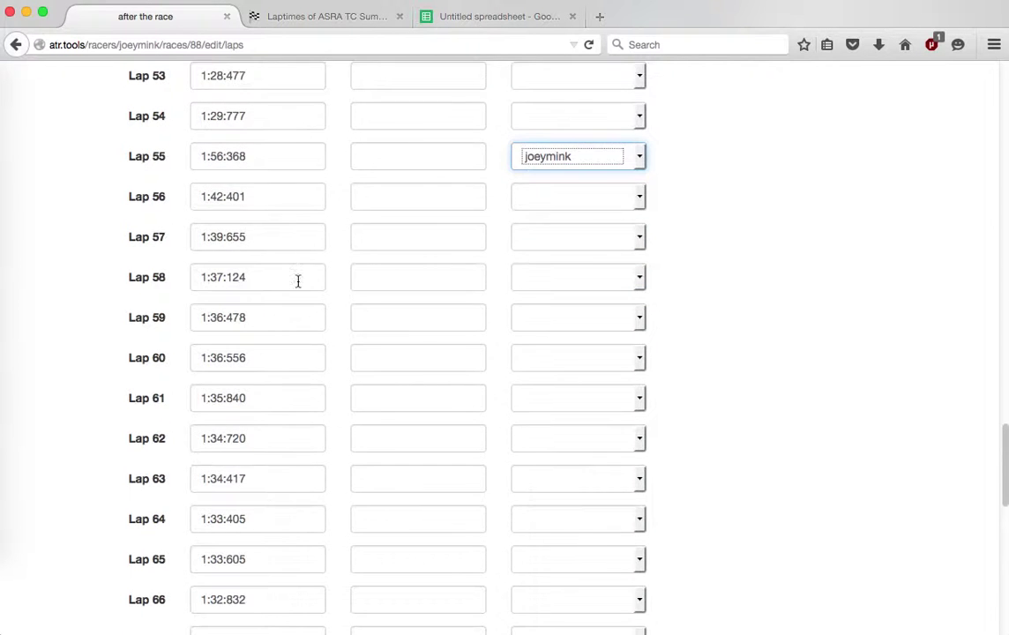
{"action": "scroll", "coordinate": [273, 257], "scroll_direction": "down", "scroll_amount": 6}
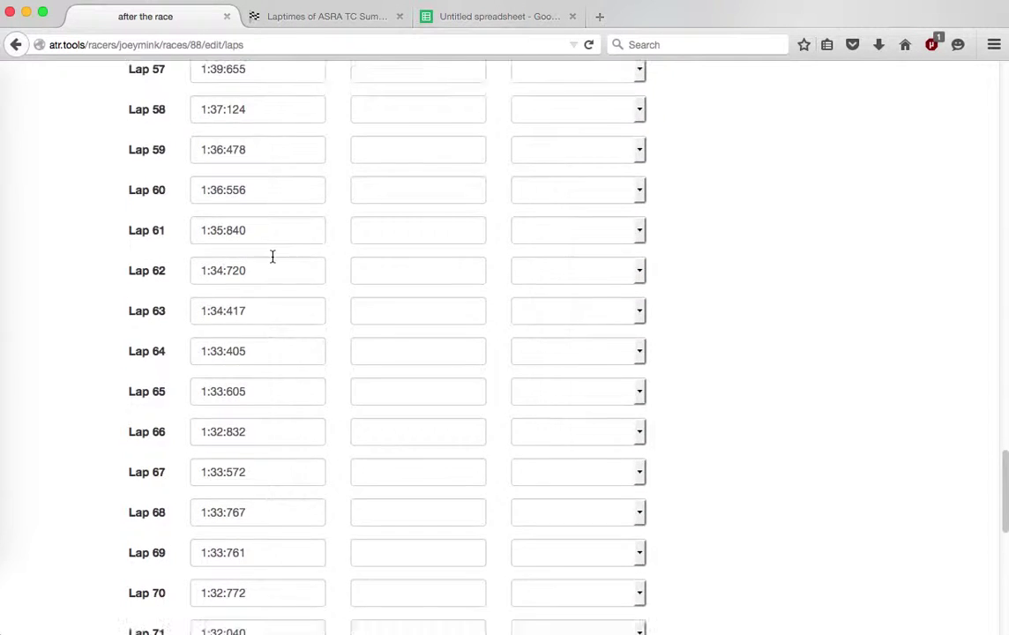
{"action": "scroll", "coordinate": [272, 257], "scroll_direction": "down", "scroll_amount": 5}
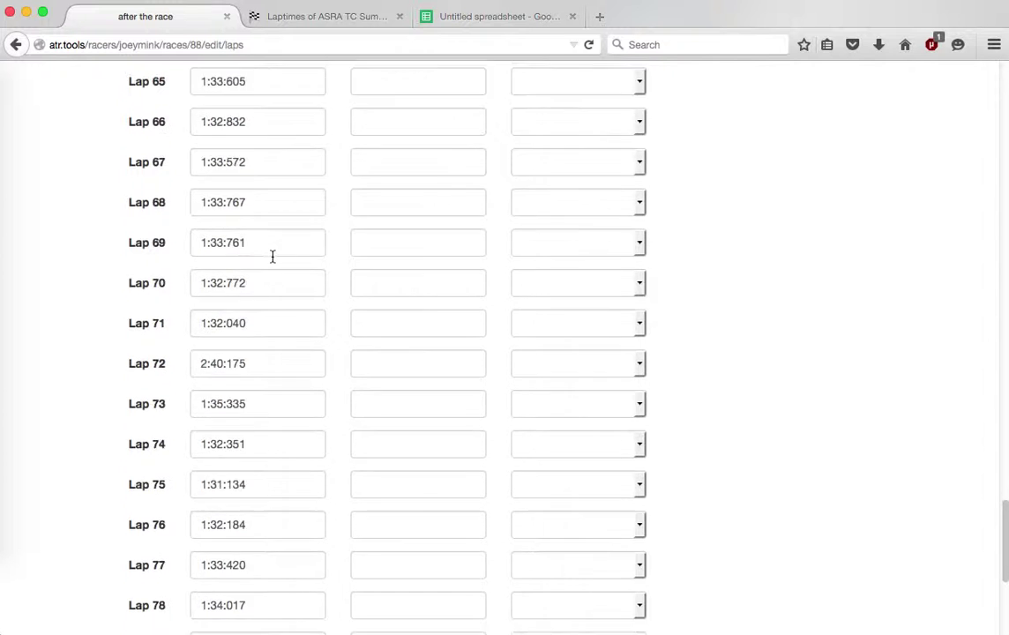
{"action": "left_click", "coordinate": [396, 321]}
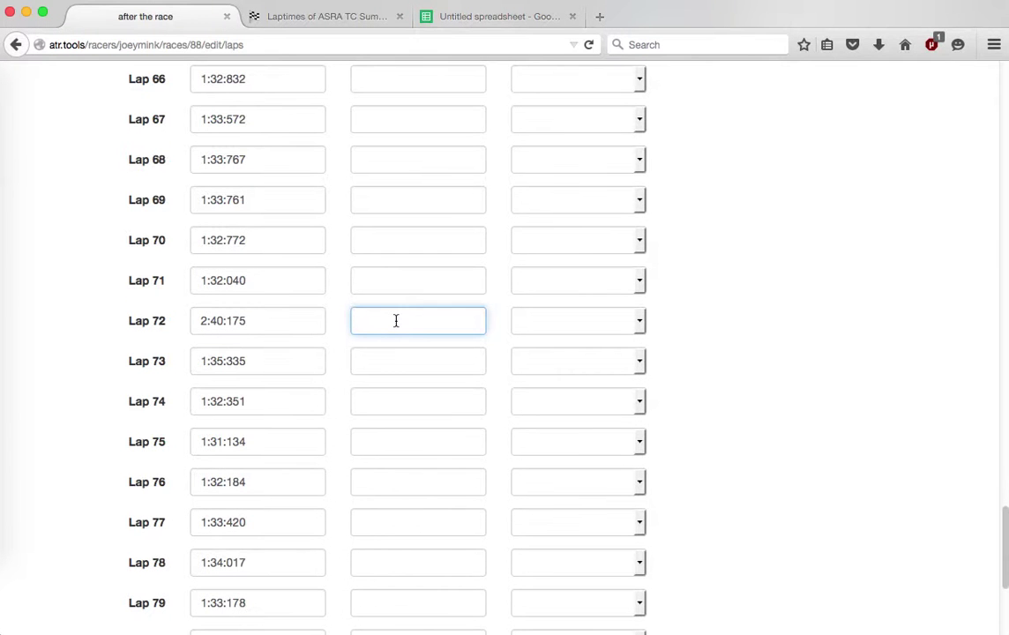
{"action": "type", "text": "Tom"}
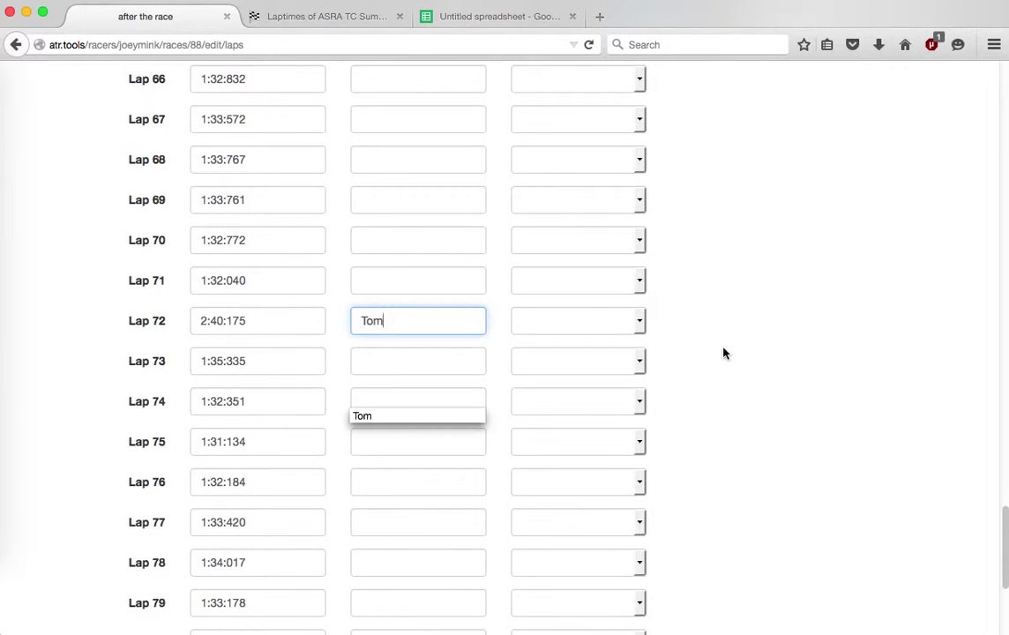
{"action": "left_click", "coordinate": [724, 353]}
{"action": "scroll", "coordinate": [358, 424], "scroll_direction": "down", "scroll_amount": 6}
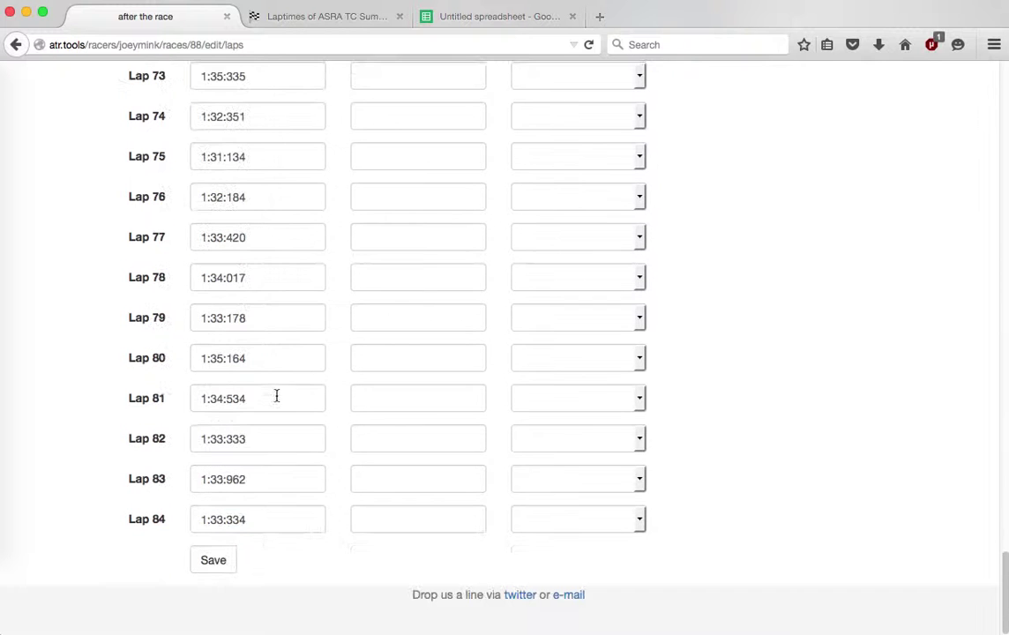
{"action": "left_click", "coordinate": [213, 561]}
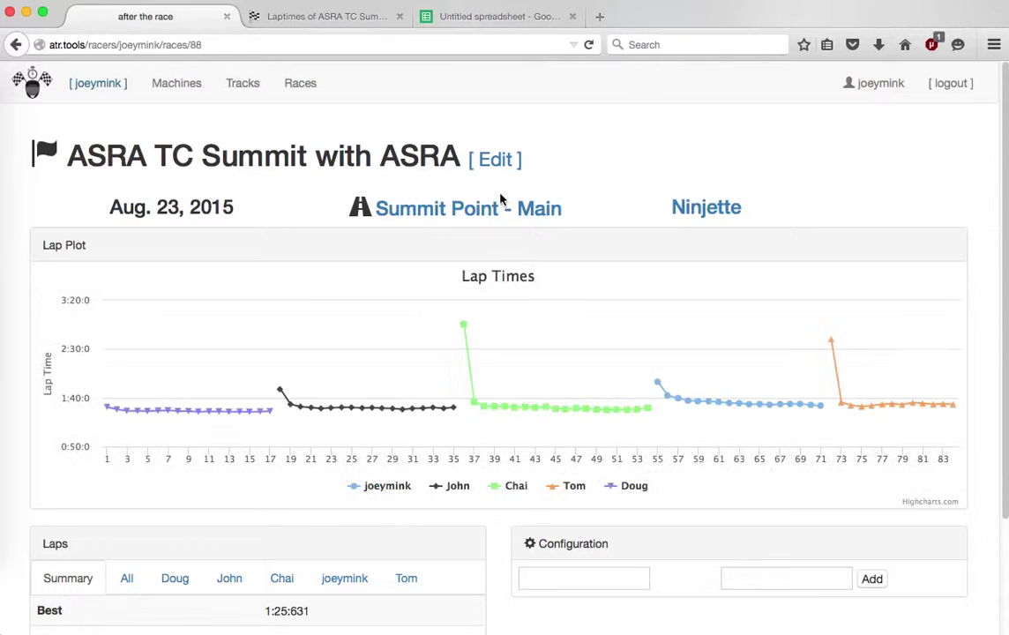
Step: Examine the race's lap time plot and summary, and look through the list of all laps
{"action": "scroll", "coordinate": [500, 200], "scroll_direction": "down", "scroll_amount": 3}
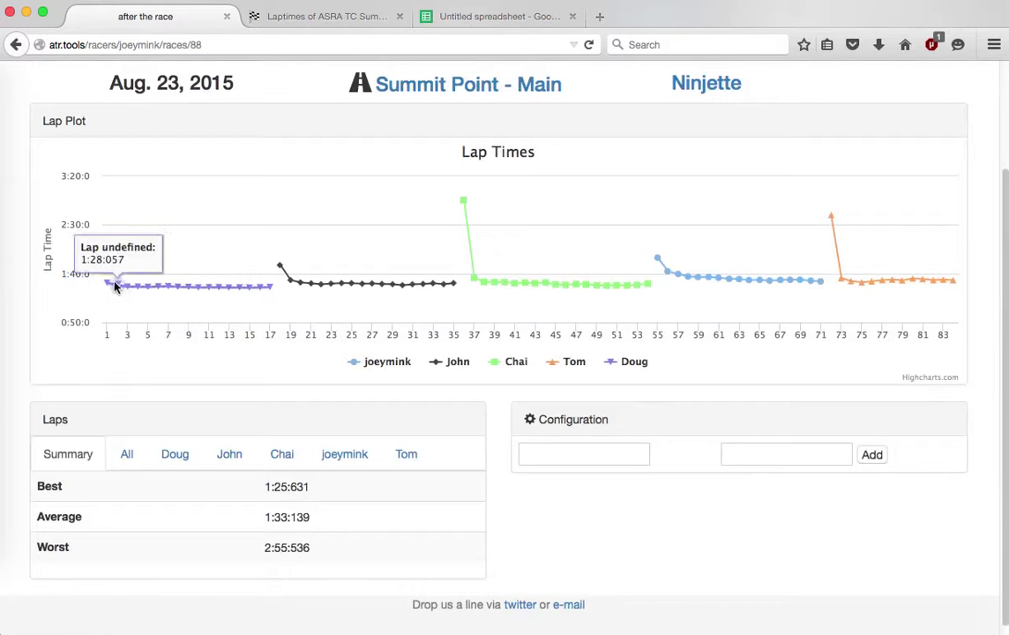
{"action": "mouse_move", "coordinate": [141, 286]}
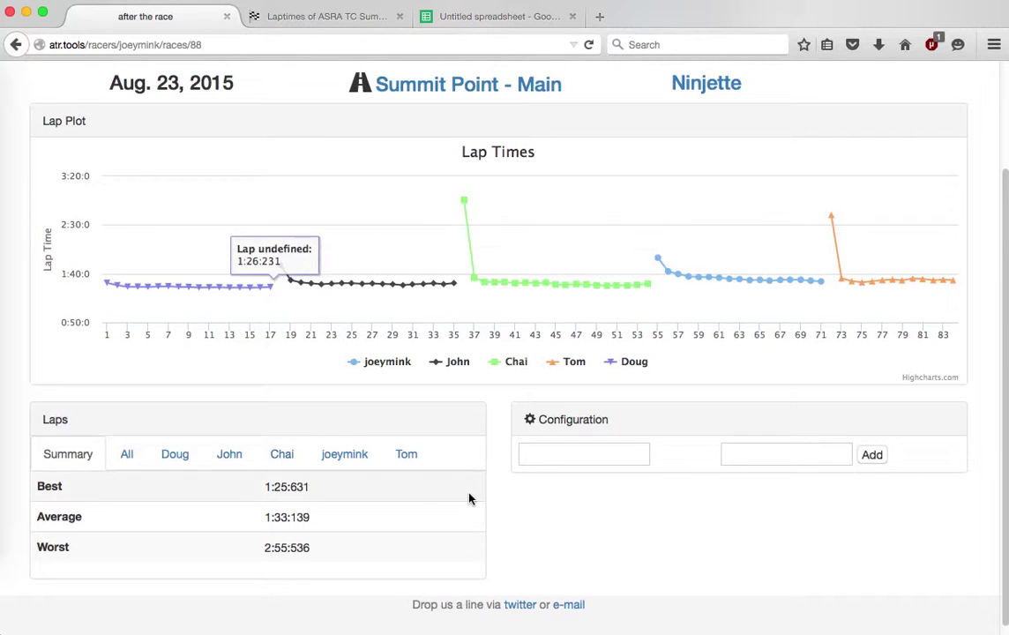
{"action": "scroll", "coordinate": [500, 501], "scroll_direction": "down", "scroll_amount": 1}
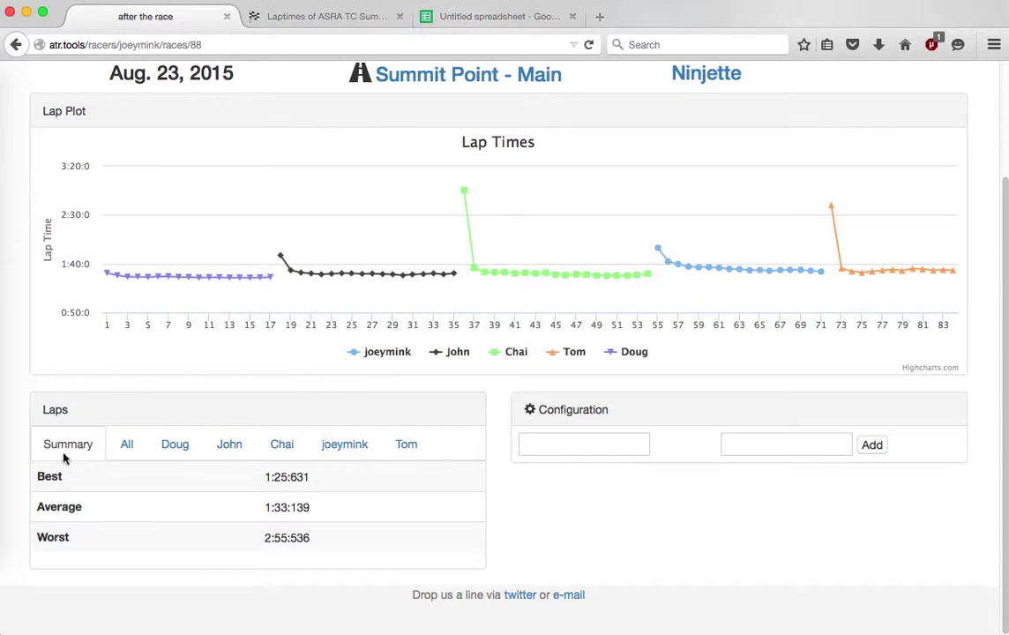
{"action": "left_click", "coordinate": [126, 444]}
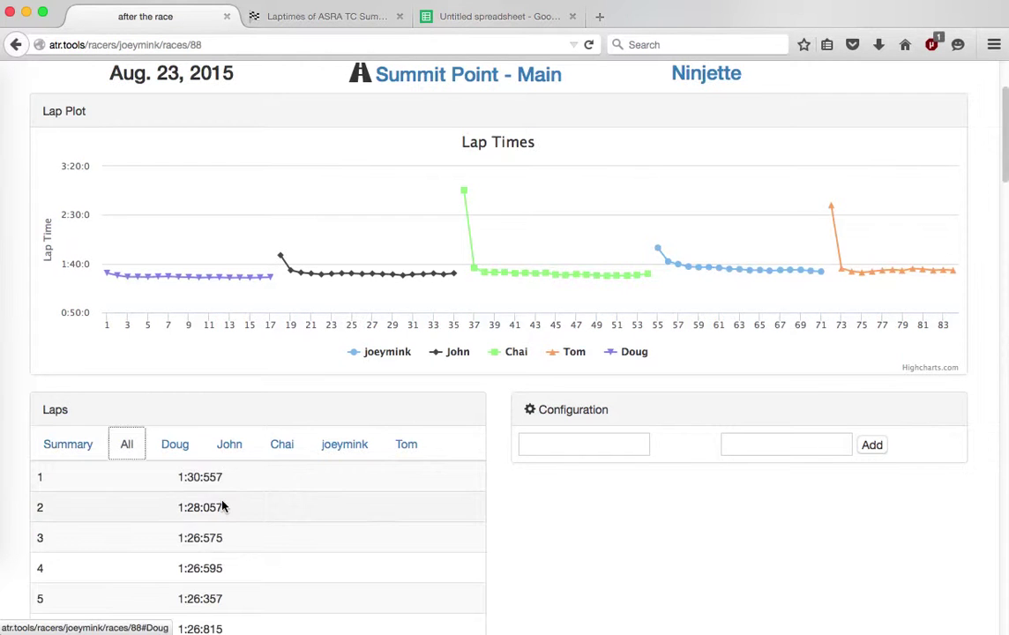
{"action": "scroll", "coordinate": [223, 504], "scroll_direction": "down", "scroll_amount": 5}
{"action": "scroll", "coordinate": [223, 505], "scroll_direction": "up", "scroll_amount": 8}
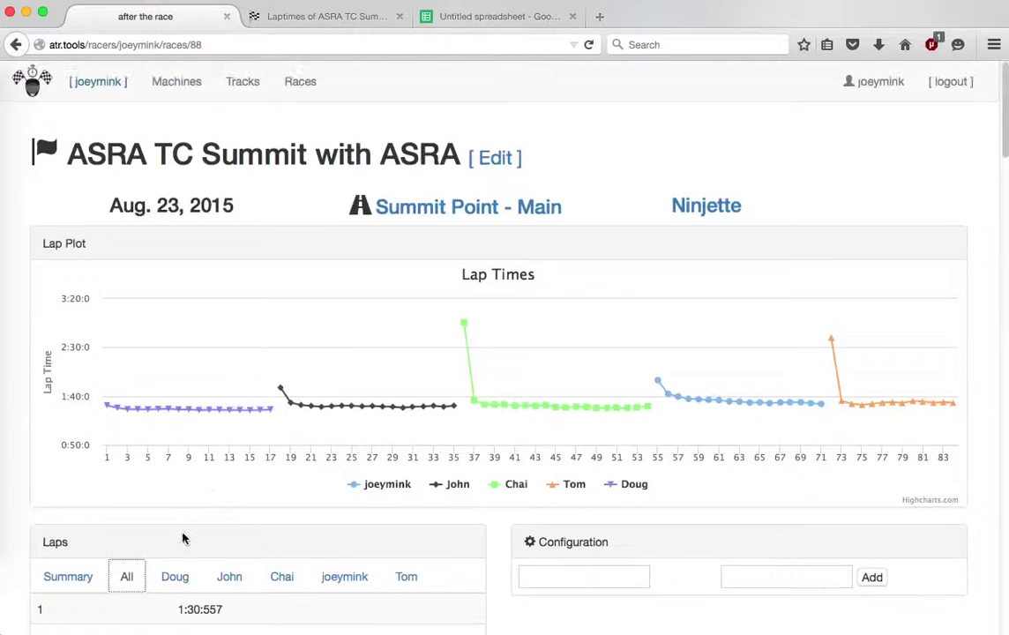
Step: Review the laps raced, best, average and worst times of each of the five riders in turn
{"action": "scroll", "coordinate": [183, 538], "scroll_direction": "down", "scroll_amount": 4}
{"action": "left_click", "coordinate": [181, 405]}
{"action": "scroll", "coordinate": [229, 450], "scroll_direction": "down", "scroll_amount": 2}
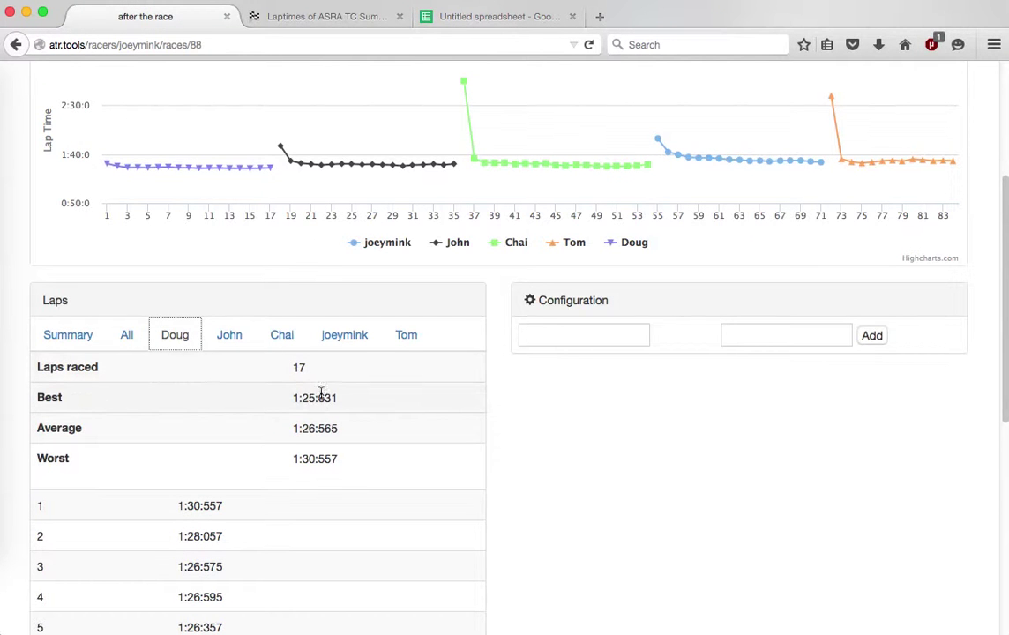
{"action": "left_click", "coordinate": [229, 336]}
{"action": "scroll", "coordinate": [304, 353], "scroll_direction": "down", "scroll_amount": 1}
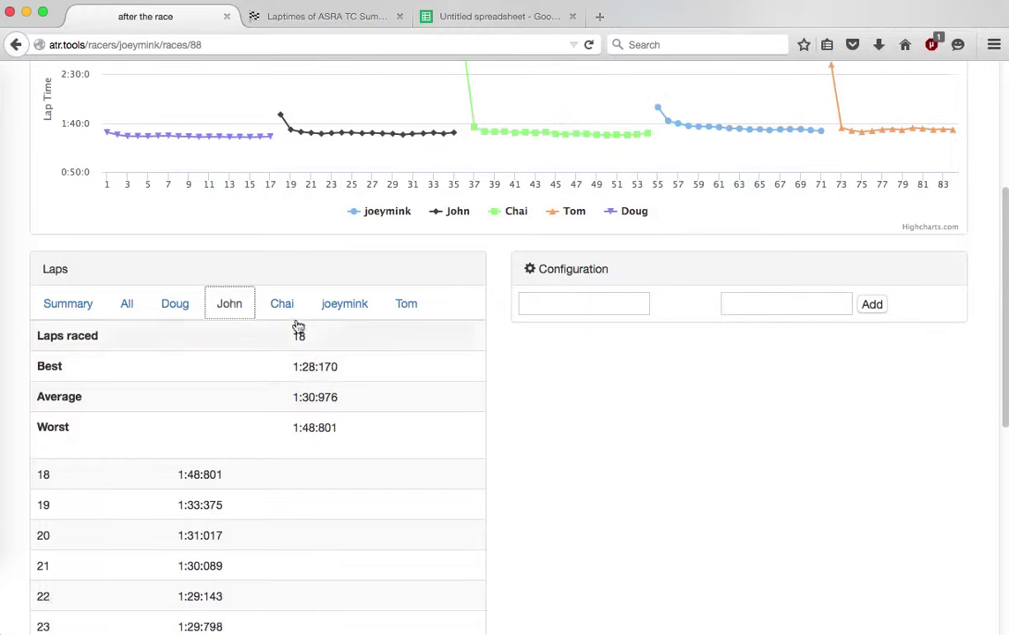
{"action": "left_click", "coordinate": [284, 303]}
{"action": "scroll", "coordinate": [367, 371], "scroll_direction": "down", "scroll_amount": 1}
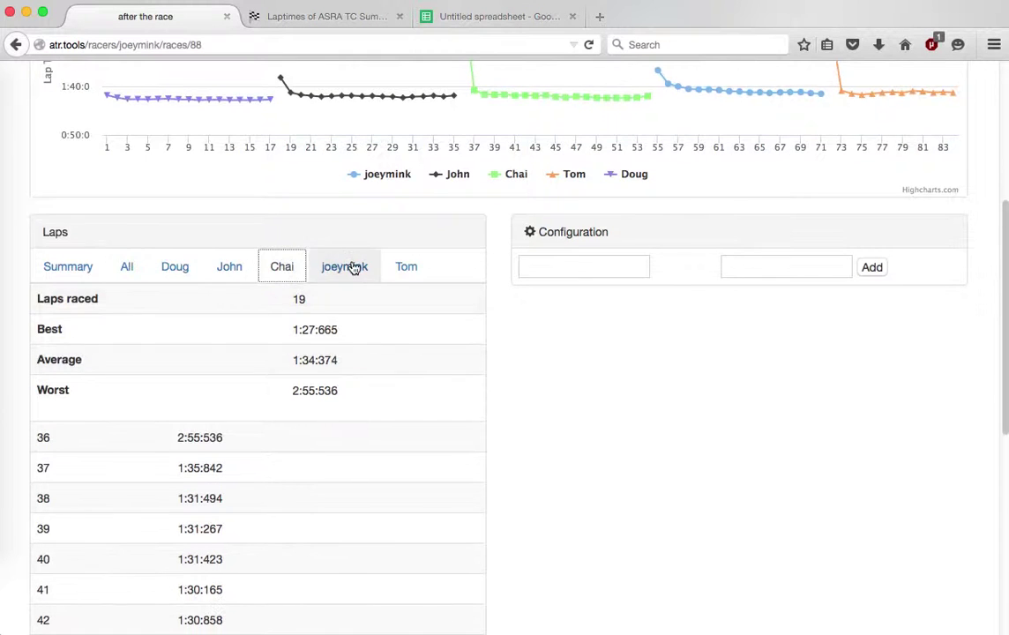
{"action": "left_click", "coordinate": [354, 267]}
{"action": "scroll", "coordinate": [354, 336], "scroll_direction": "down", "scroll_amount": 1}
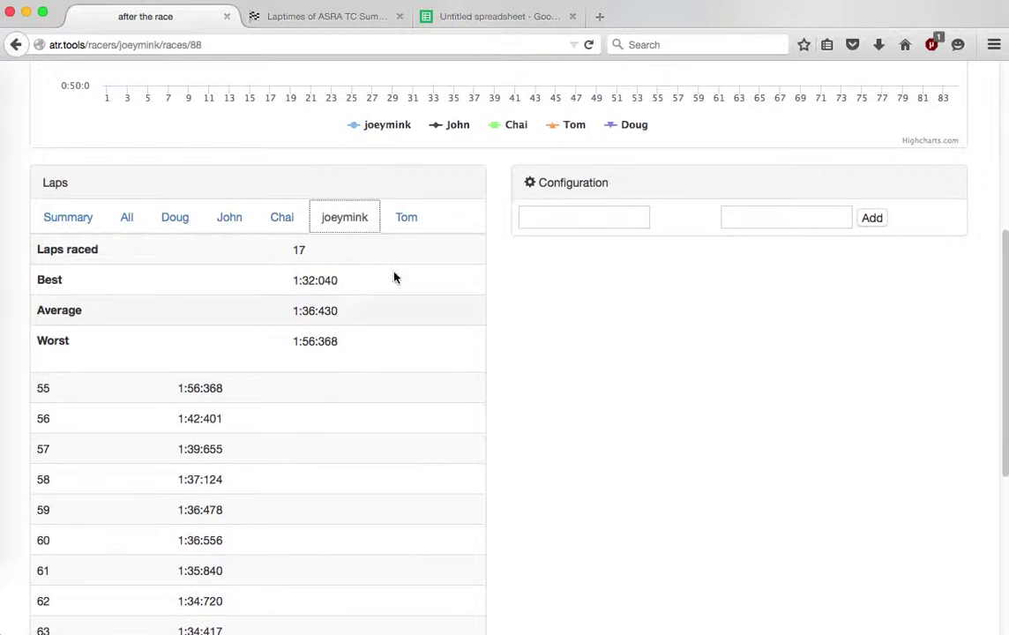
{"action": "left_click", "coordinate": [403, 222]}
{"action": "scroll", "coordinate": [298, 324], "scroll_direction": "up", "scroll_amount": 1}
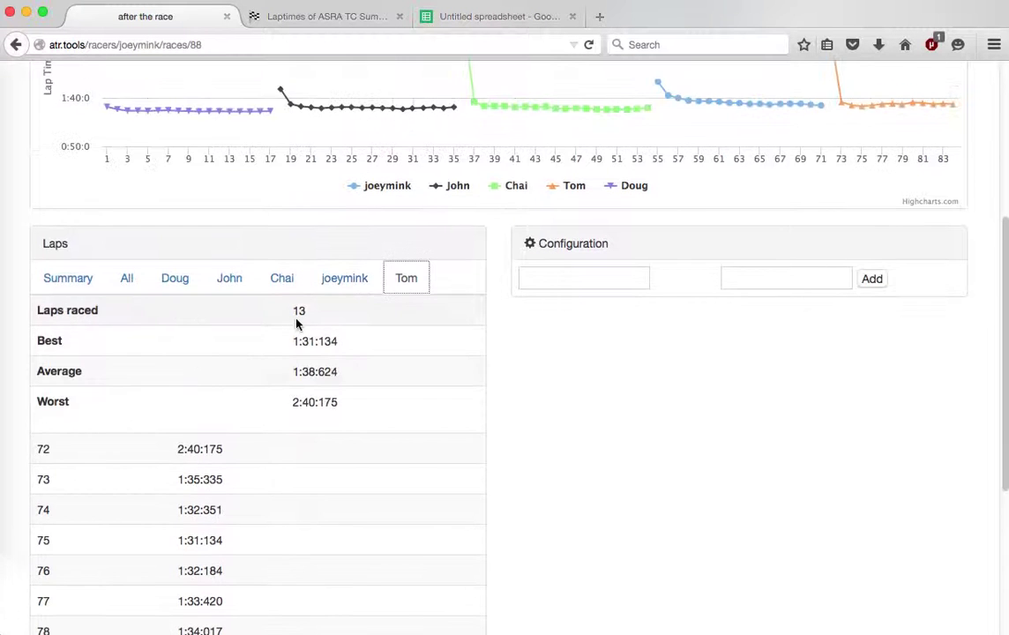
{"action": "scroll", "coordinate": [297, 325], "scroll_direction": "up", "scroll_amount": 5}
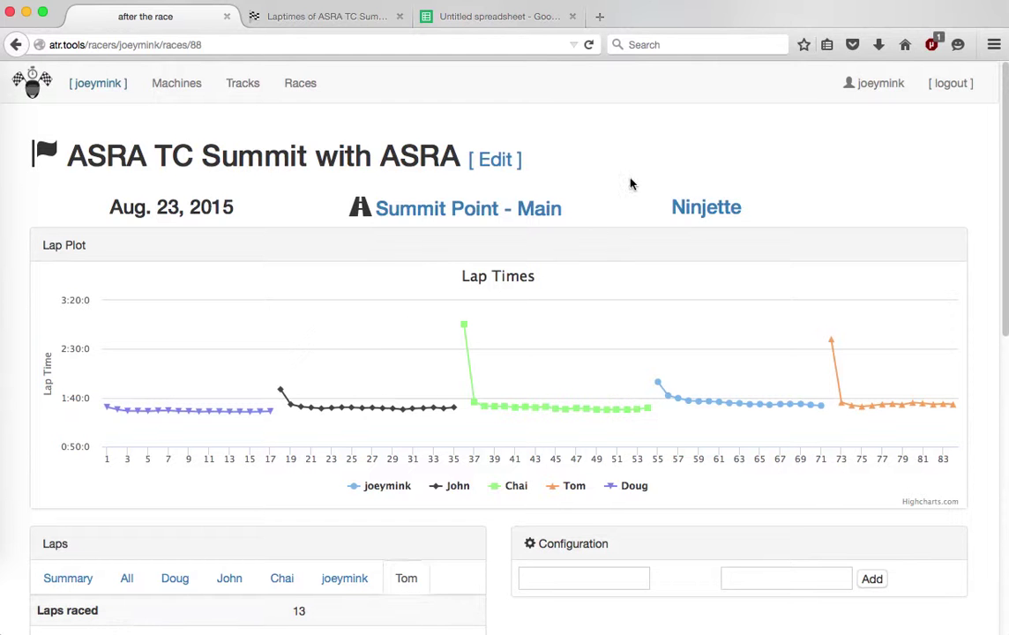